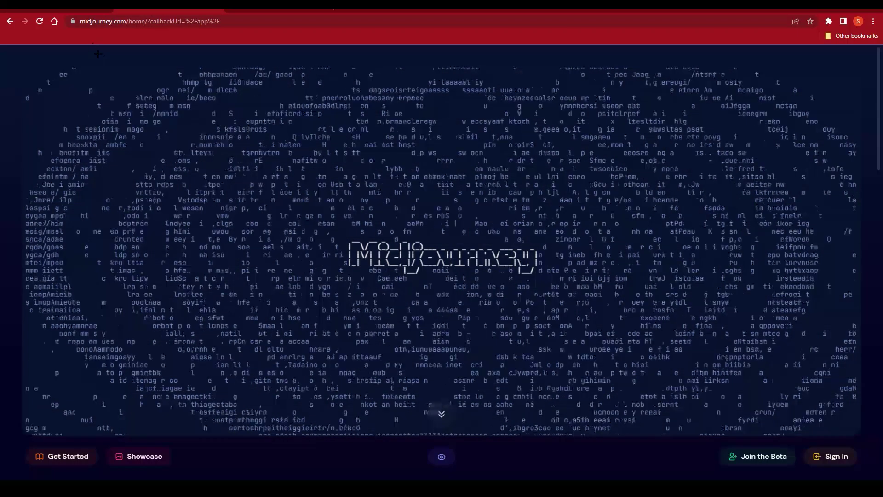
# Step: View the ChatGPT and Midjourney sites, and switch to the Amazon page for story books for 3 year olds
pyautogui.click(77, 10)
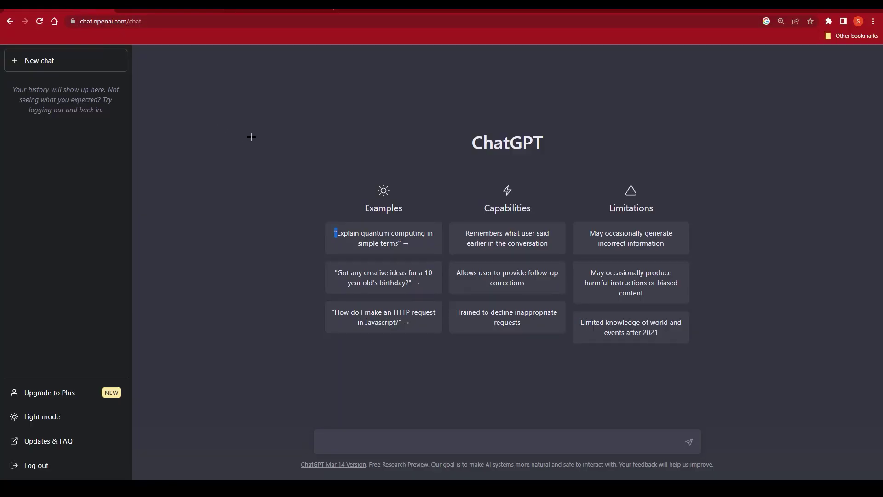
pyautogui.click(163, 10)
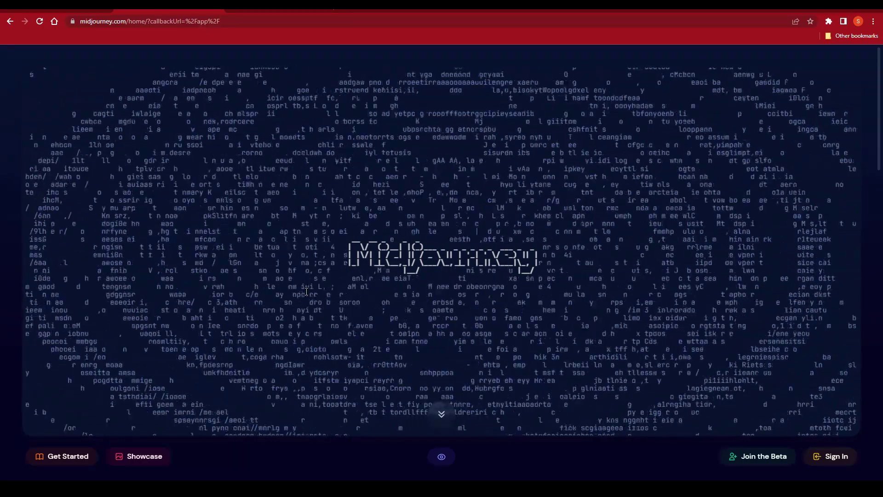
pyautogui.click(93, 14)
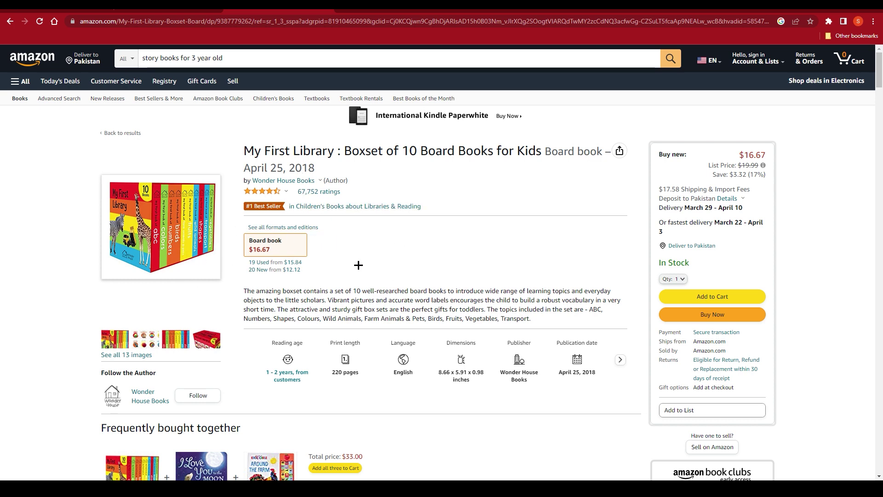
# Step: Browse the Amazon results for story books for 3 year olds and open My First Disney Classics Bedtime Storybook
pyautogui.hotkey('alt', 'Left')
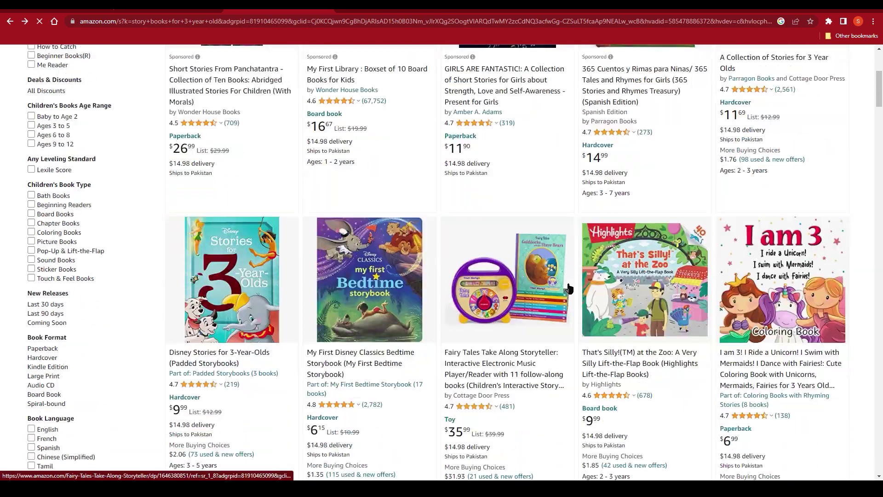
pyautogui.scroll(-3, 387, 276)
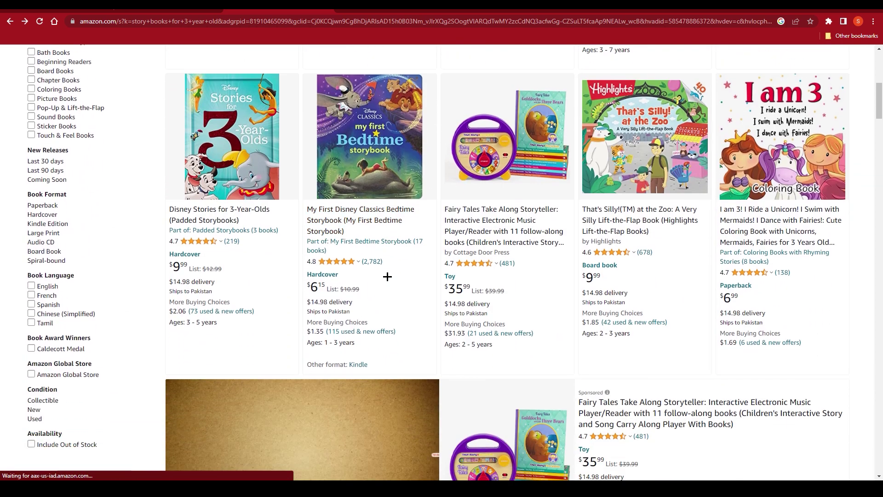
pyautogui.scroll(-1, 387, 276)
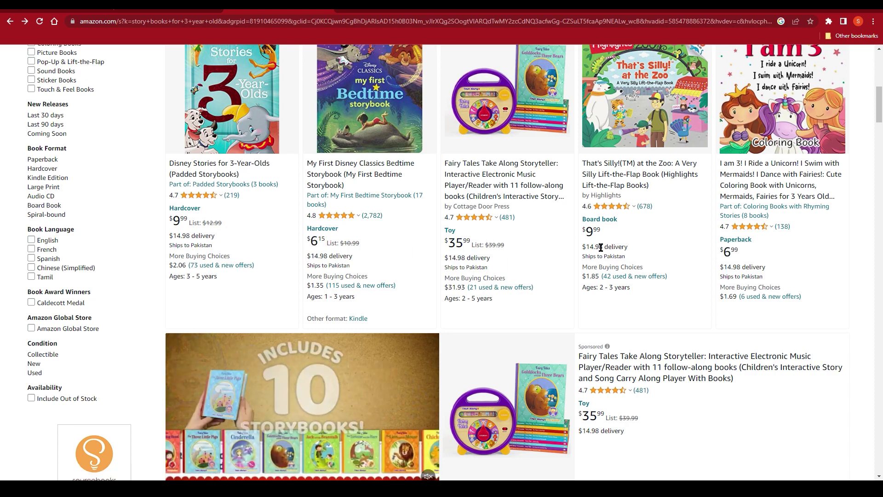
pyautogui.scroll(3, 727, 250)
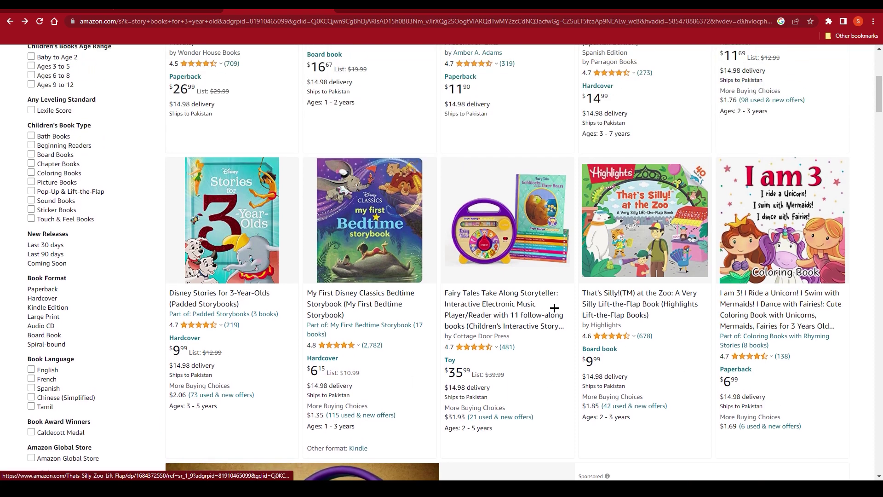
pyautogui.scroll(6, 319, 297)
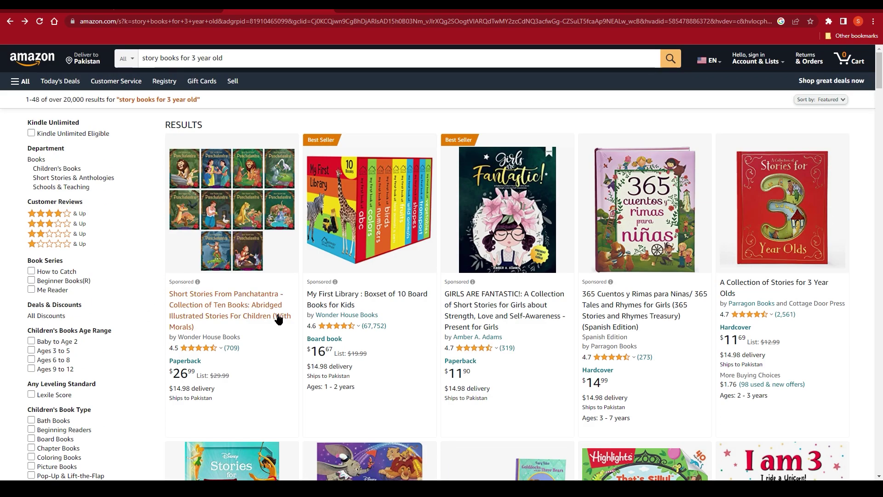
pyautogui.scroll(-7, 279, 319)
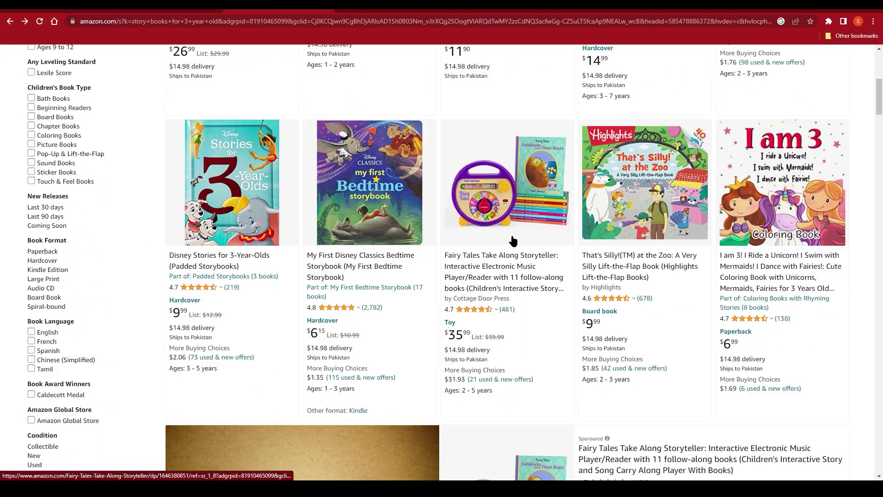
pyautogui.click(387, 237)
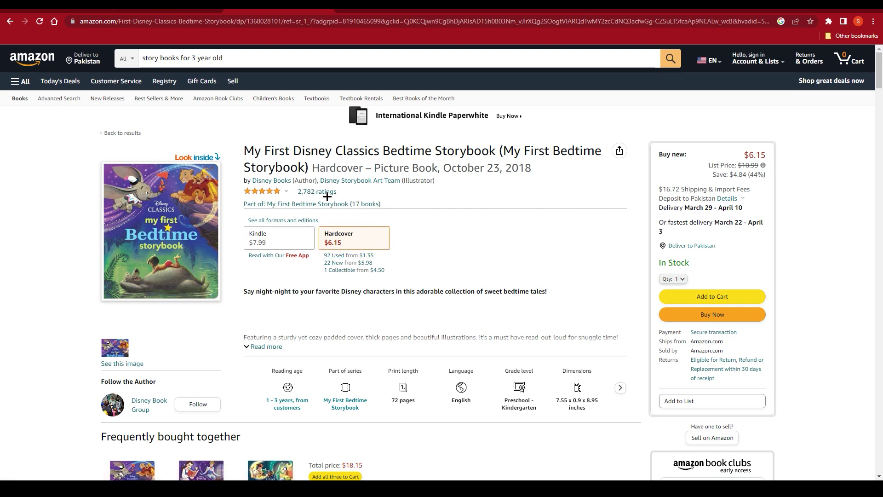
# Step: Multiply 2800 by 6 in Calculator to estimate the earnings of the Disney bedtime storybook
pyautogui.hotkey('alt', 'Tab')
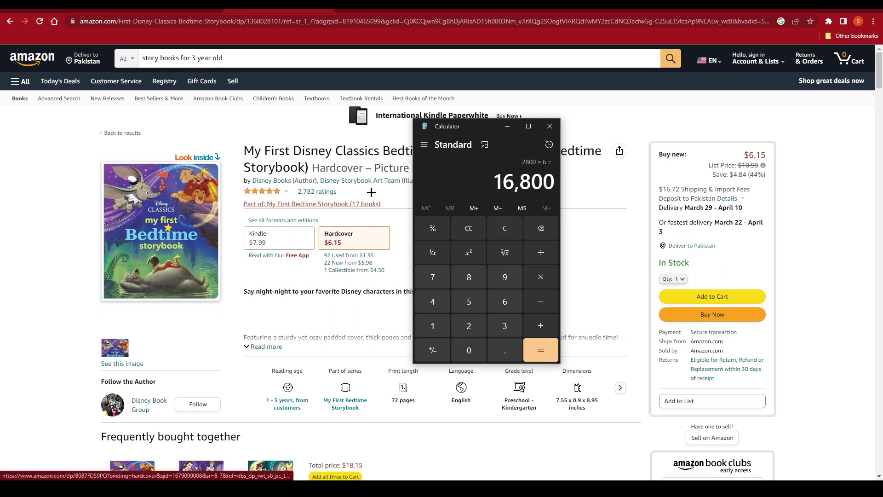
pyautogui.moveTo(454, 133); pyautogui.dragTo(497, 136)
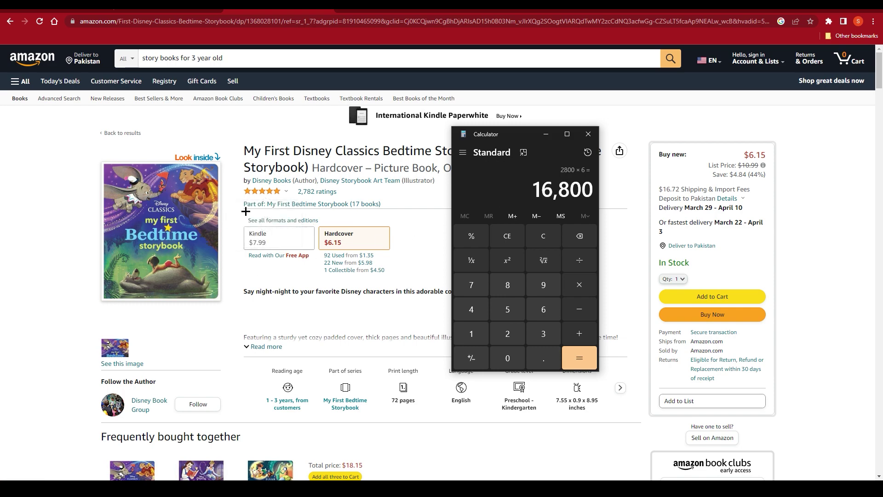
pyautogui.click(422, 241)
# Step: Return to the Amazon search results and open the page of 365 Bedtime Stories and Rhymes
pyautogui.hotkey('alt', 'Left')
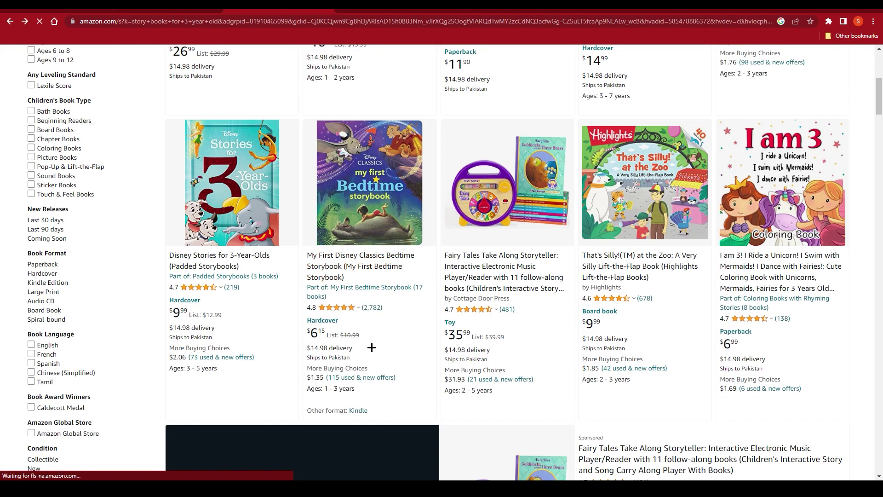
pyautogui.scroll(-6, 470, 403)
pyautogui.scroll(-4, 470, 403)
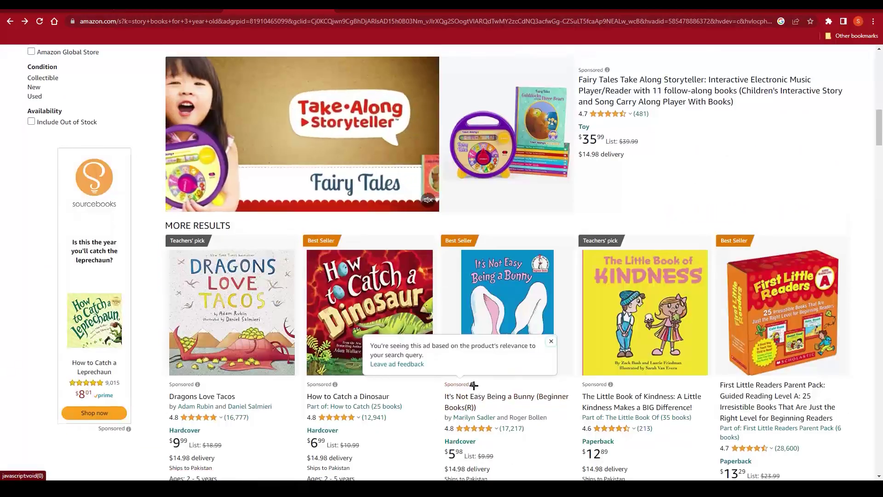
pyautogui.scroll(-4, 369, 347)
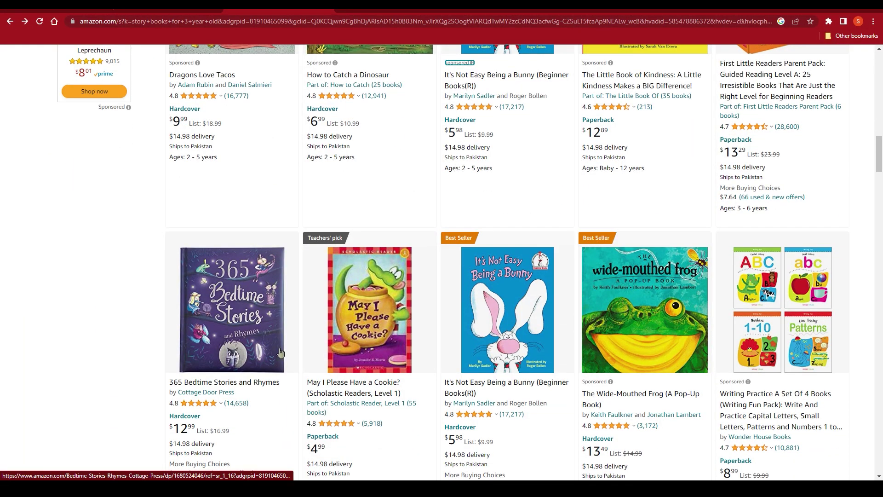
pyautogui.click(249, 343)
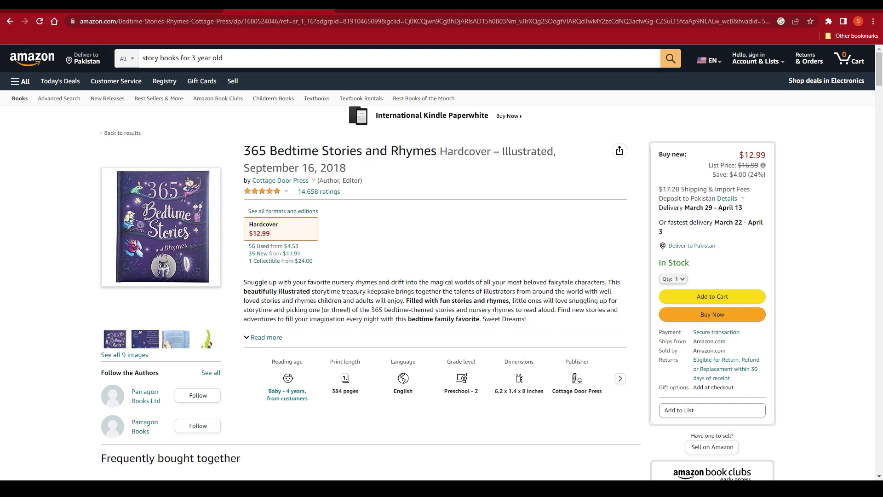
# Step: Switch to ChatGPT and submit the prompt "create a title for a stoyrbook for kids"
pyautogui.click(170, 6)
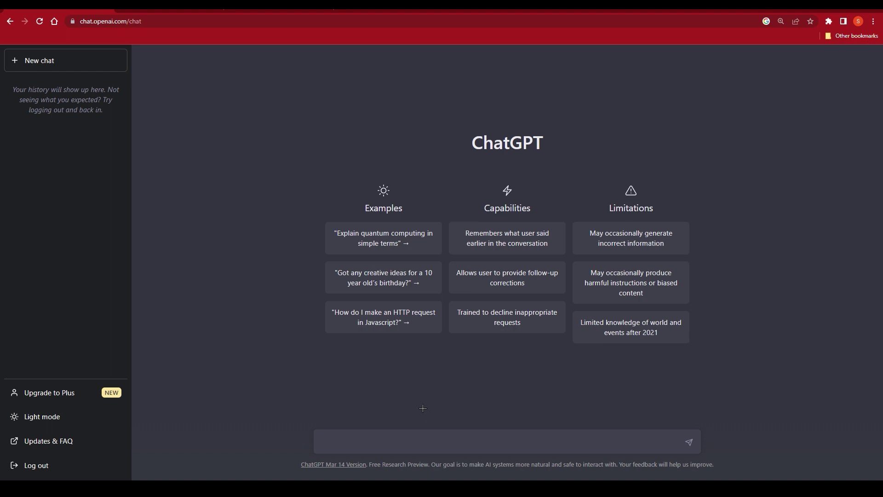
pyautogui.press('alt')
pyautogui.click(432, 442)
pyautogui.write('creat')
pyautogui.press('BackSpace')
pyautogui.press('BackSpace')
pyautogui.press('BackSpace')
pyautogui.press('BackSpace')
pyautogui.press('Return')
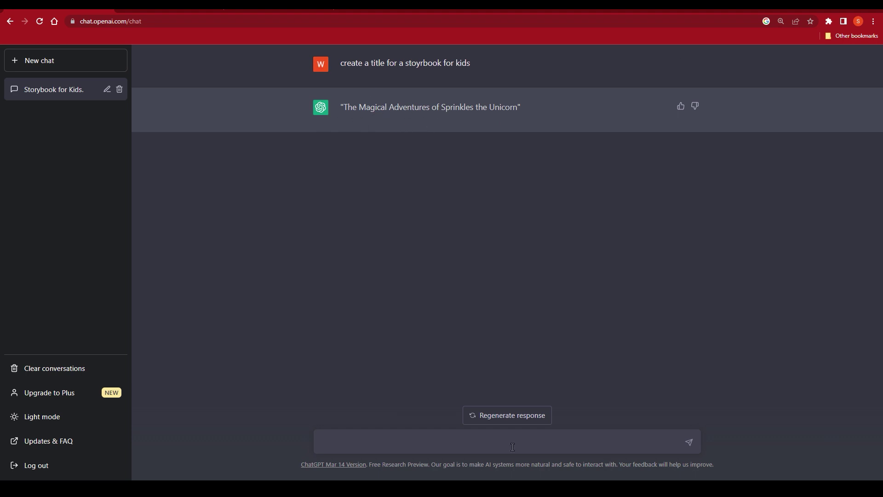
# Step: Regenerate the storybook title response and highlight the newly suggested title
pyautogui.click(483, 418)
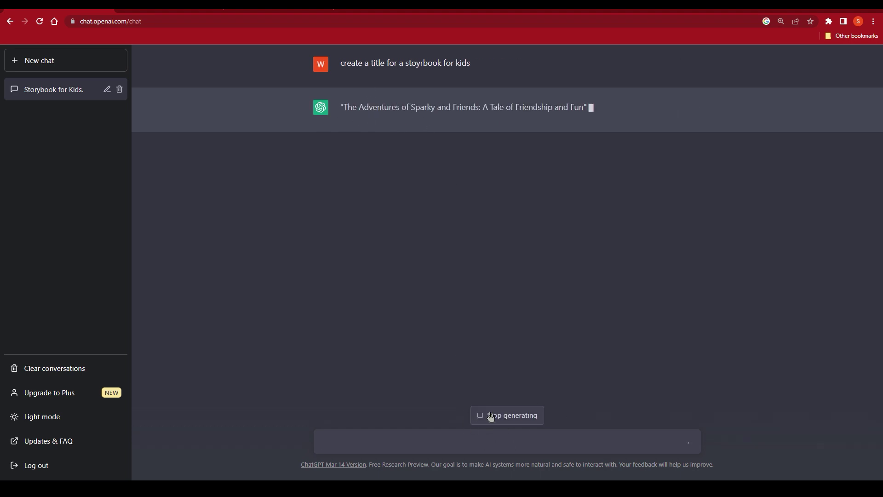
pyautogui.moveTo(363, 124)
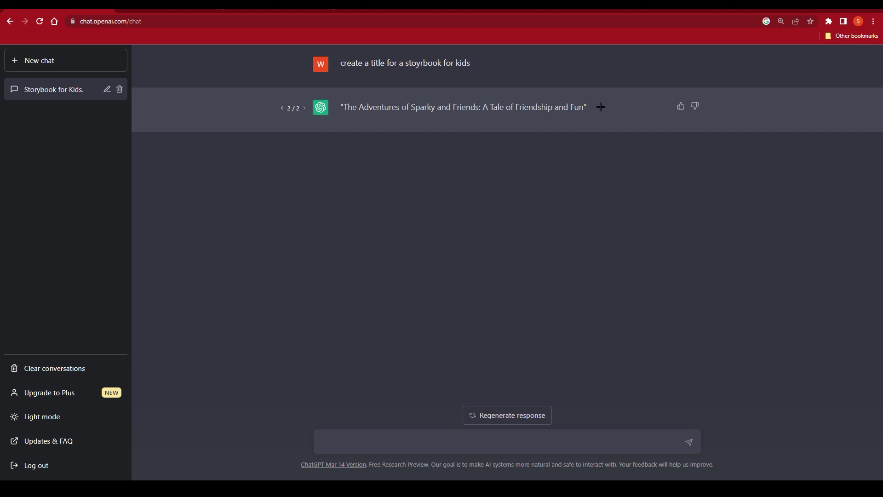
pyautogui.moveTo(600, 106); pyautogui.dragTo(340, 122)
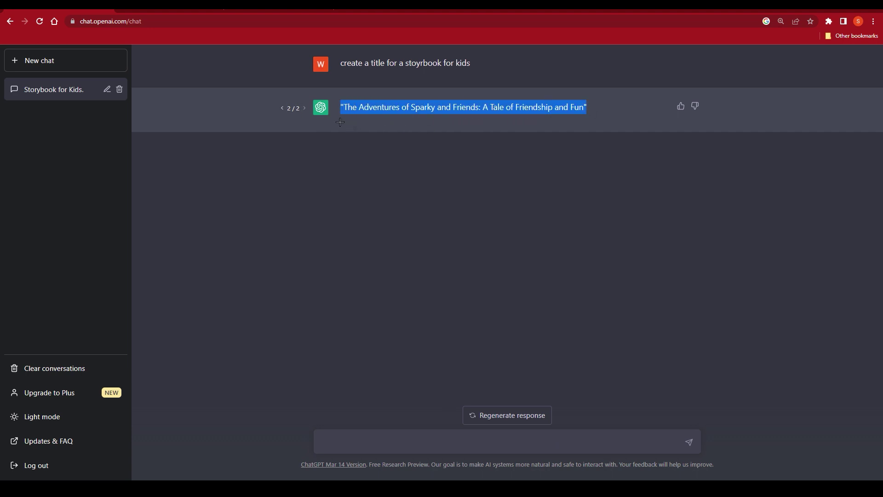
pyautogui.click(402, 155)
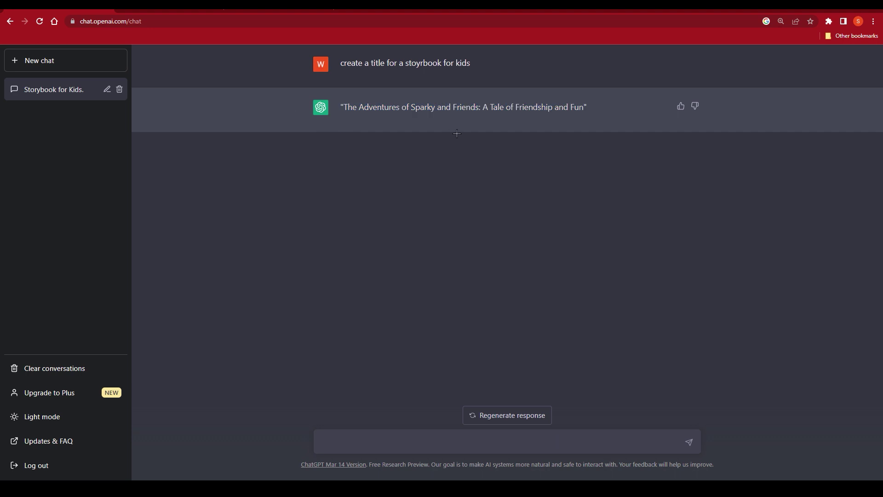
# Step: Edit the submitted prompt to read "create a 10 title for a storybook for kids" and resubmit it
pyautogui.click(680, 62)
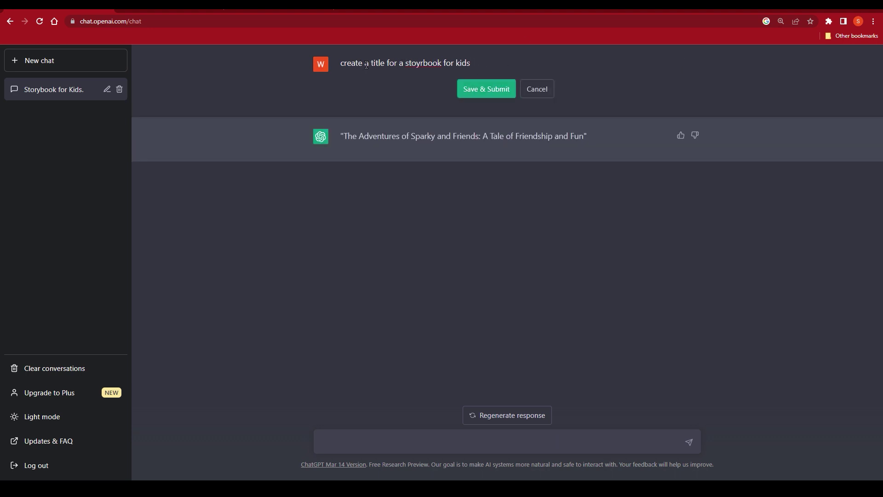
pyautogui.write('10')
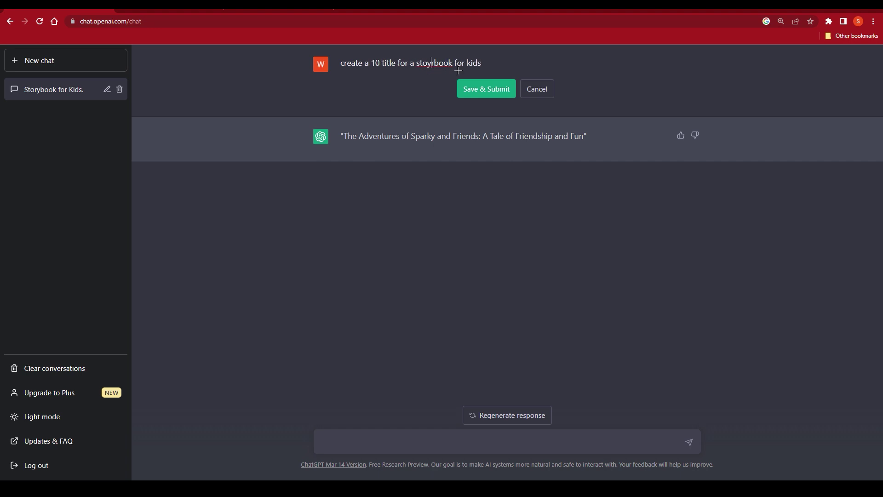
pyautogui.press('BackSpace')
pyautogui.press('Delete')
pyautogui.write('ry')
pyautogui.press('BackSpace')
pyautogui.click(464, 88)
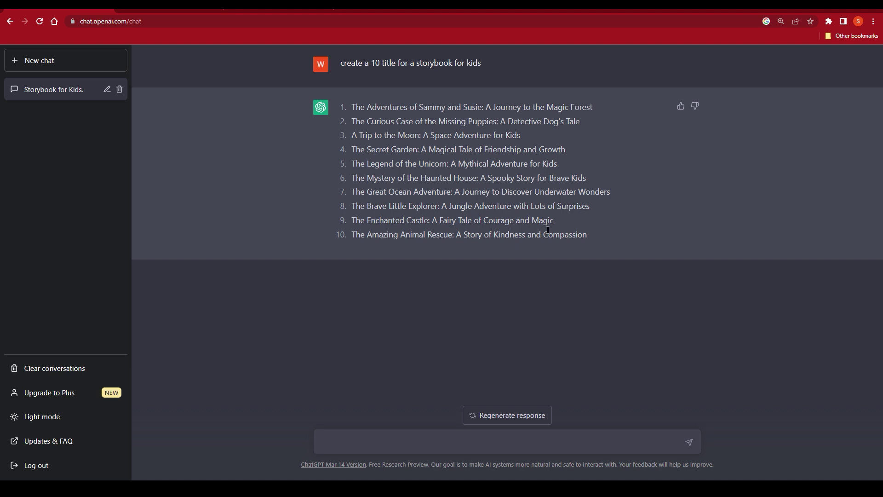
# Step: Copy the ninth title, "The Enchanted Castle: A Fairy Tale of Courage and Magic", from the response
pyautogui.moveTo(553, 220)
pyautogui.mouseDown()
pyautogui.moveTo(352, 206)
pyautogui.moveTo(352, 220)
pyautogui.moveTo(553, 221)
pyautogui.mouseUp()
pyautogui.rightClick(526, 221)
pyautogui.click(543, 222)
# Step: Submit the follow-up prompt "tell me more about option number 9"
pyautogui.click(393, 441)
pyautogui.write('mber 9 "')
pyautogui.hotkey('ctrl', 'v')
pyautogui.hotkey('ctrl', 'z')
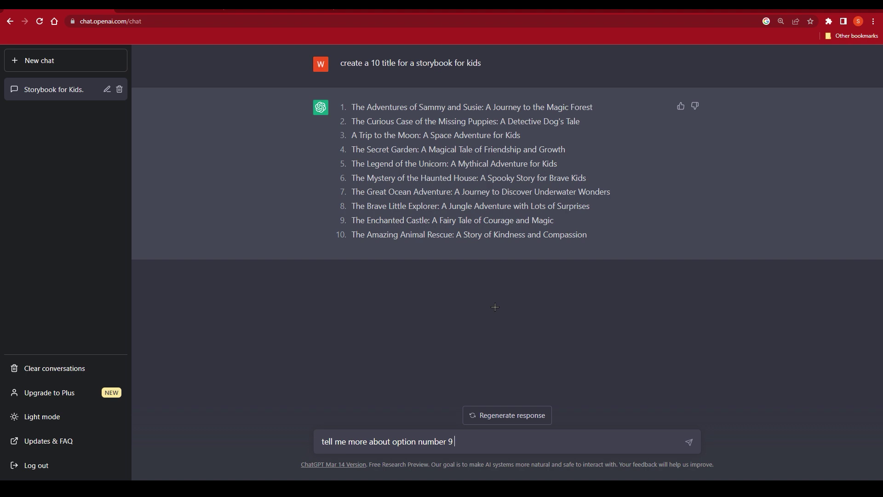
pyautogui.press('Return')
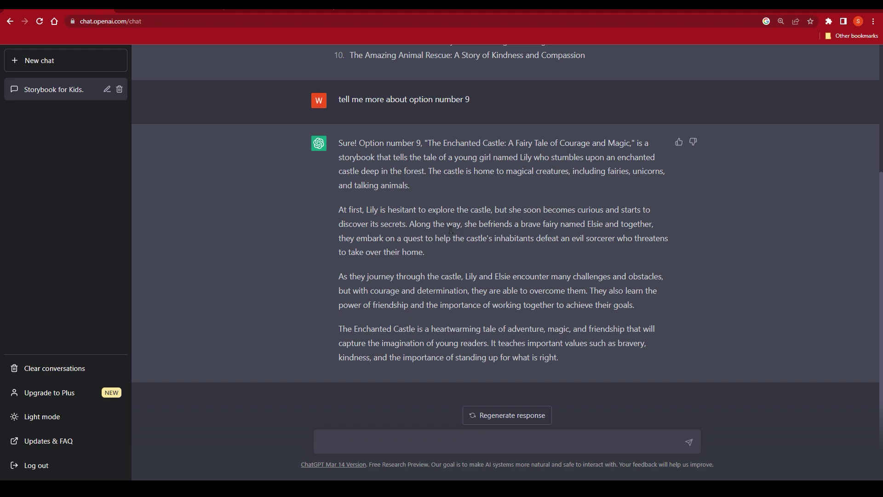
# Step: Submit the prompt create chapters for this title "The Enchanted Castle: A Fairy Tale of Courage and Magic"
pyautogui.scroll(3, 362, 410)
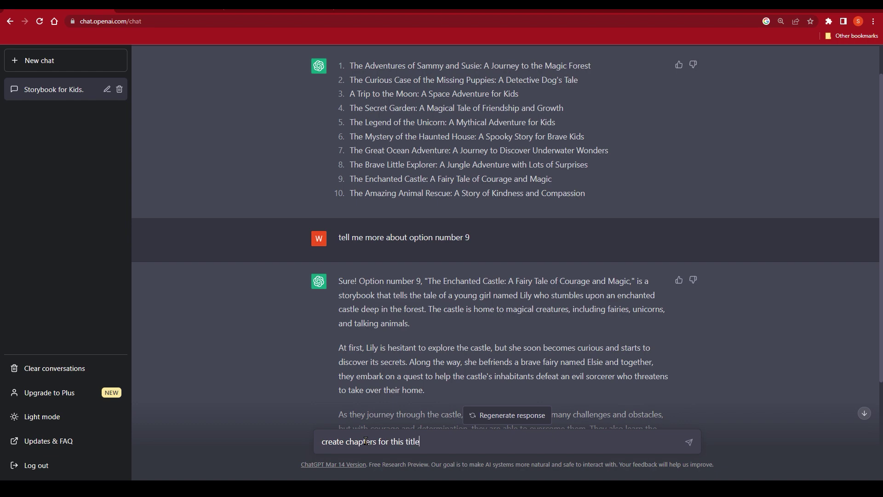
pyautogui.hotkey('ctrl', 'v')
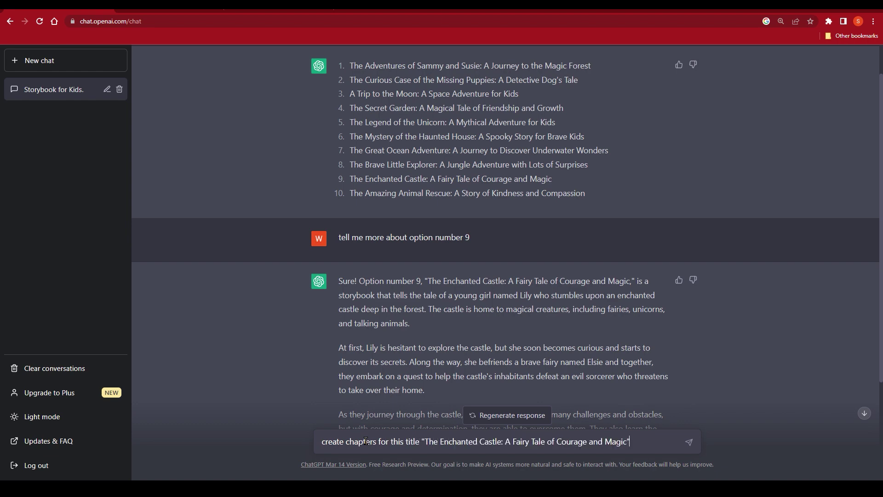
pyautogui.press('Return')
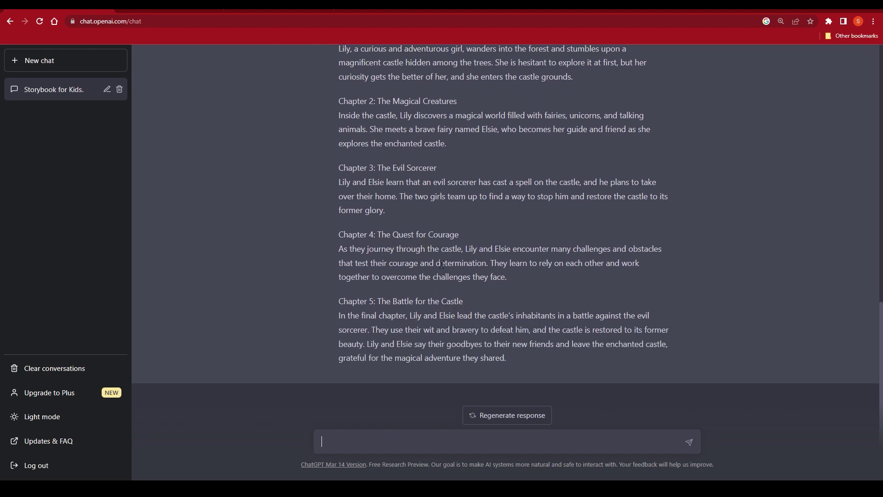
# Step: Copy the heading "Chapter 1: The Mysterious Castle" into a new prompt, add "rhythm story" on a second line, and submit it
pyautogui.scroll(3, 442, 264)
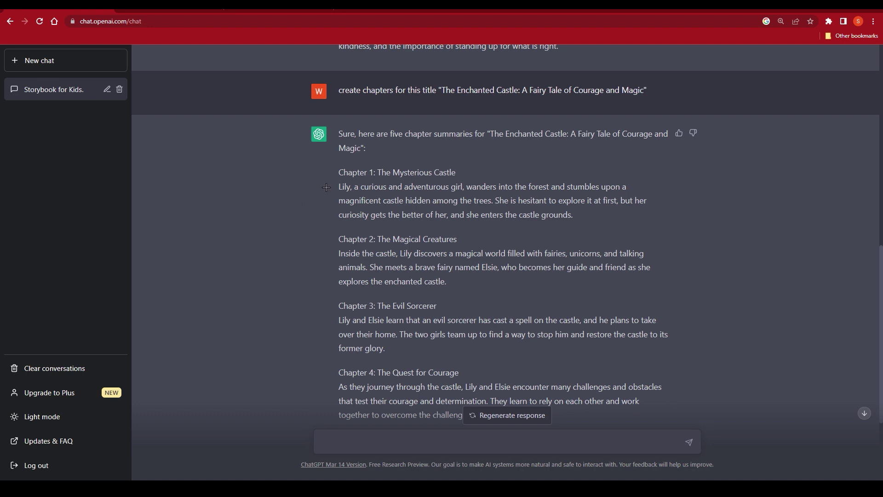
pyautogui.moveTo(339, 172); pyautogui.dragTo(455, 172)
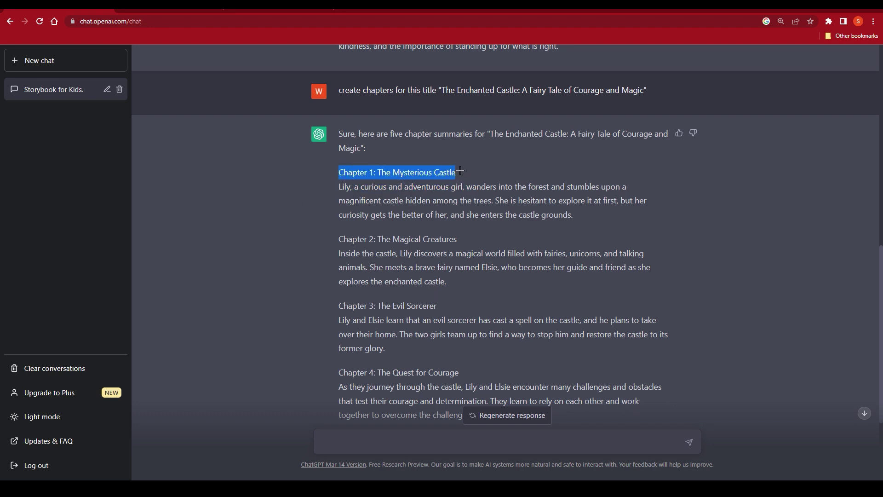
pyautogui.rightClick(455, 173)
pyautogui.click(455, 177)
pyautogui.click(391, 440)
pyautogui.rightClick(391, 440)
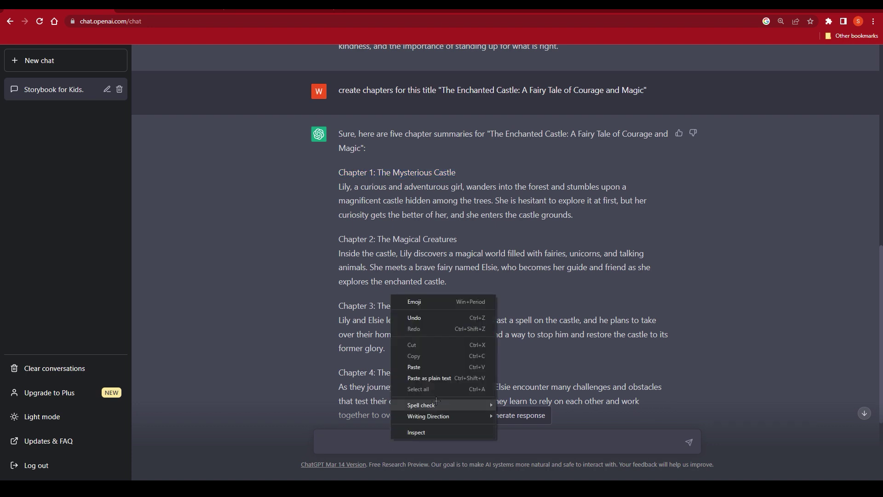
pyautogui.click(430, 365)
pyautogui.hotkey('shift', 'Return')
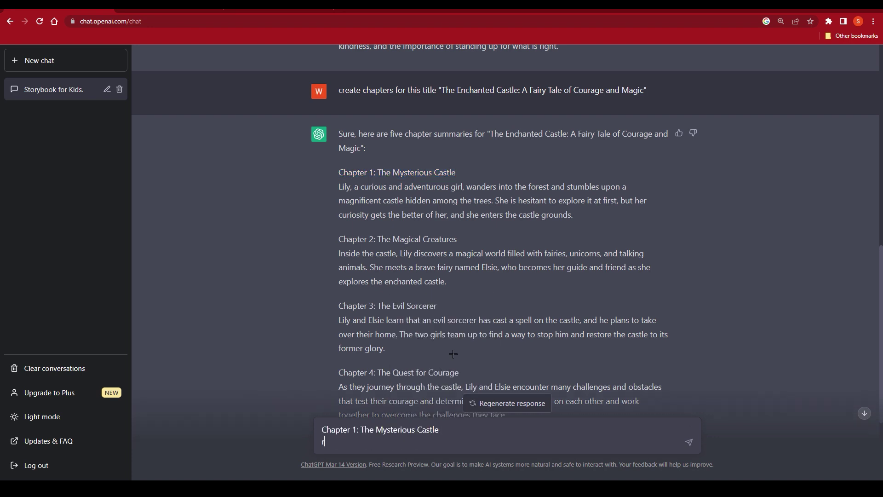
pyautogui.write('rhythm story')
pyautogui.press('Return')
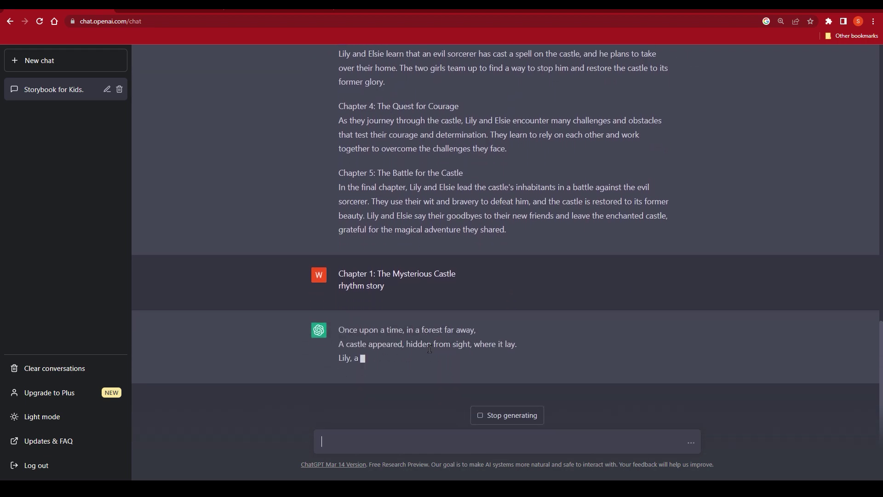
# Step: Read through the chapter summaries and the generated rhyme, and regenerate the response for "Chapter 1: The Mysterious Castle"
pyautogui.scroll(8, 369, 216)
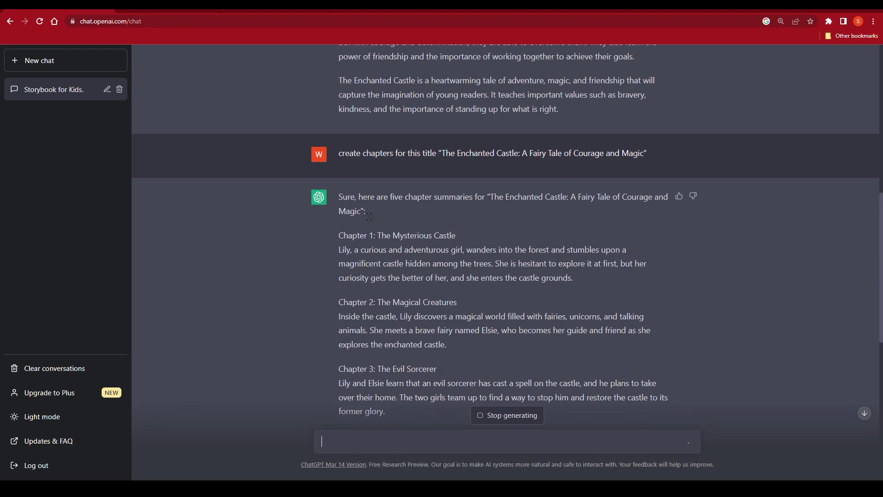
pyautogui.scroll(-10, 403, 249)
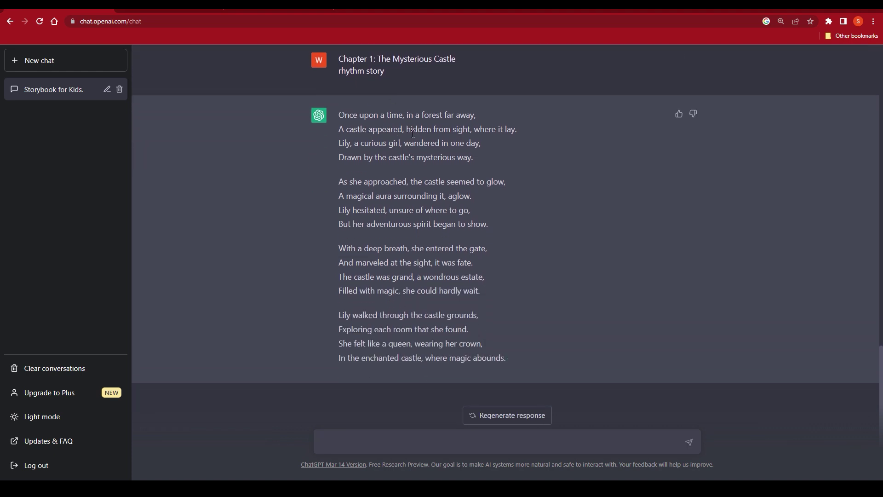
pyautogui.moveTo(339, 112); pyautogui.dragTo(564, 373)
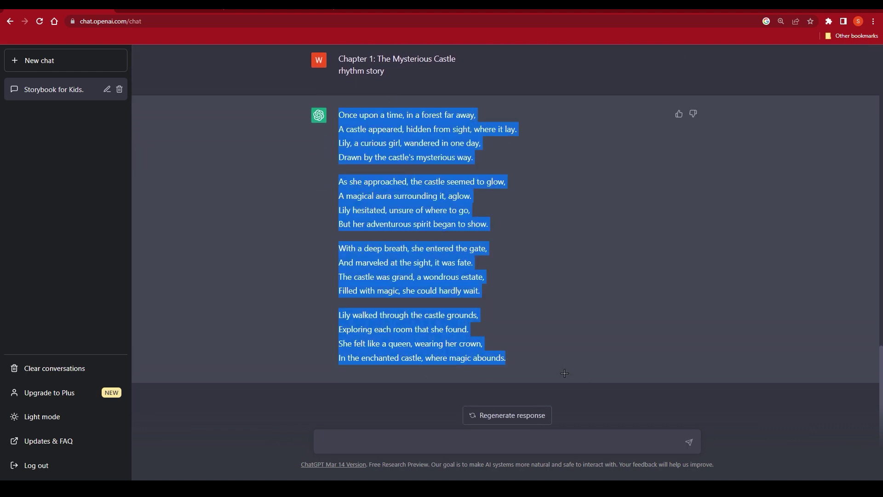
pyautogui.click(549, 364)
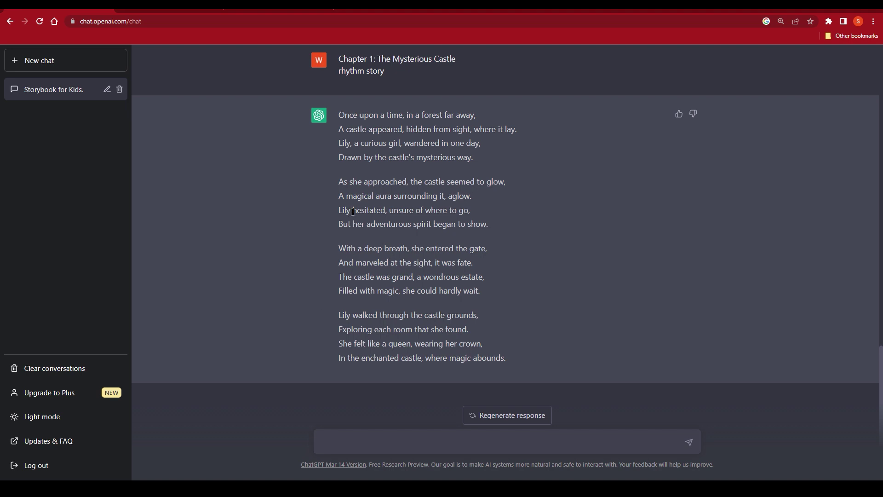
pyautogui.click(483, 416)
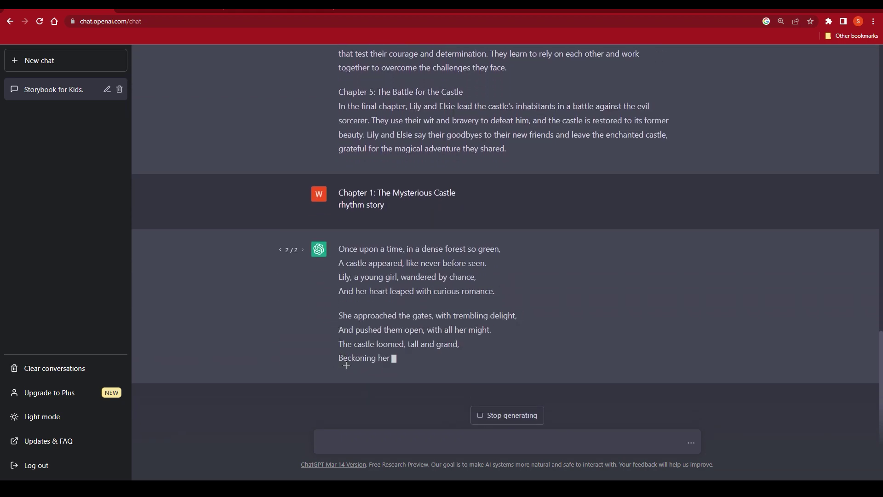
# Step: Review the conversation from the list of ten storybook titles down to the regenerated Chapter 1 rhyme
pyautogui.scroll(10, 331, 364)
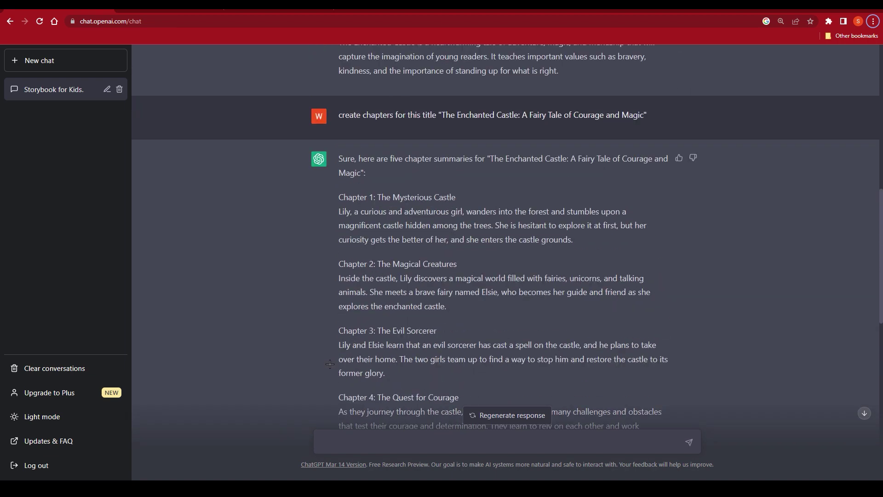
pyautogui.scroll(5, 317, 353)
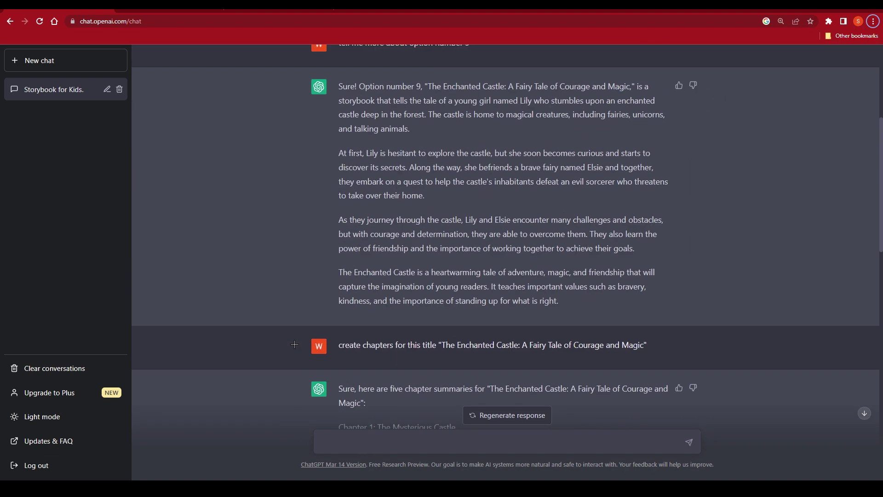
pyautogui.scroll(5, 299, 307)
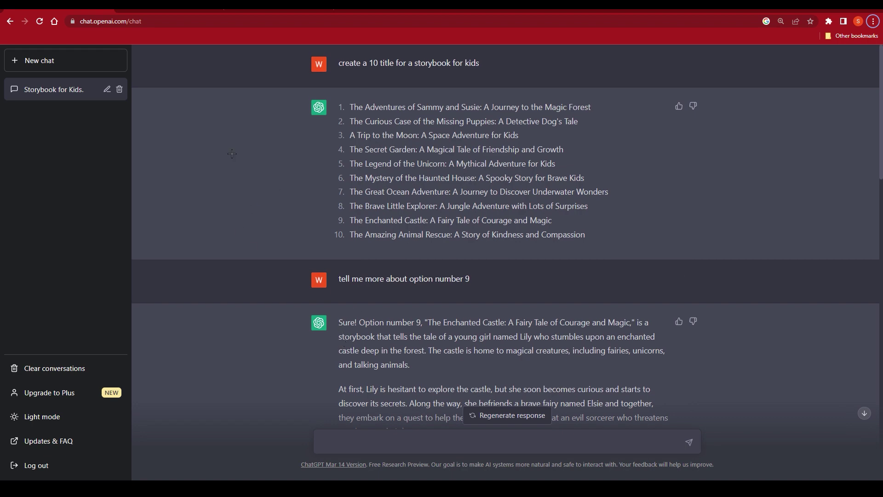
pyautogui.scroll(-5, 276, 235)
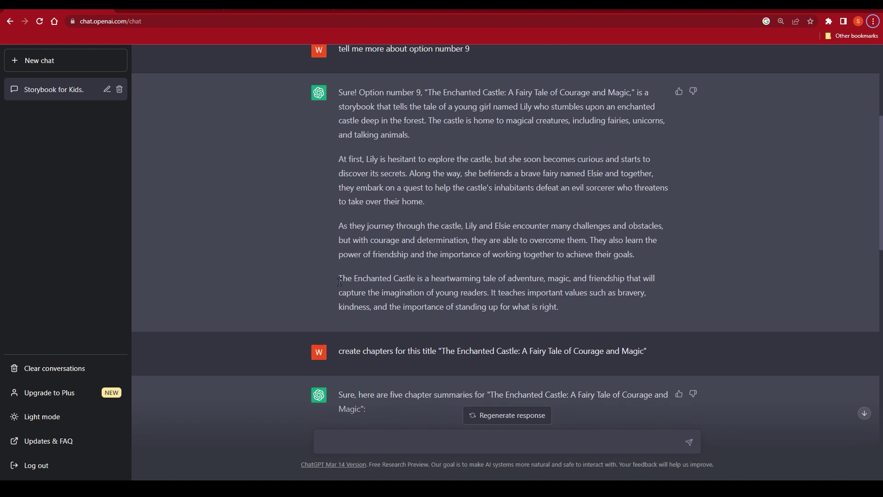
pyautogui.scroll(5, 285, 244)
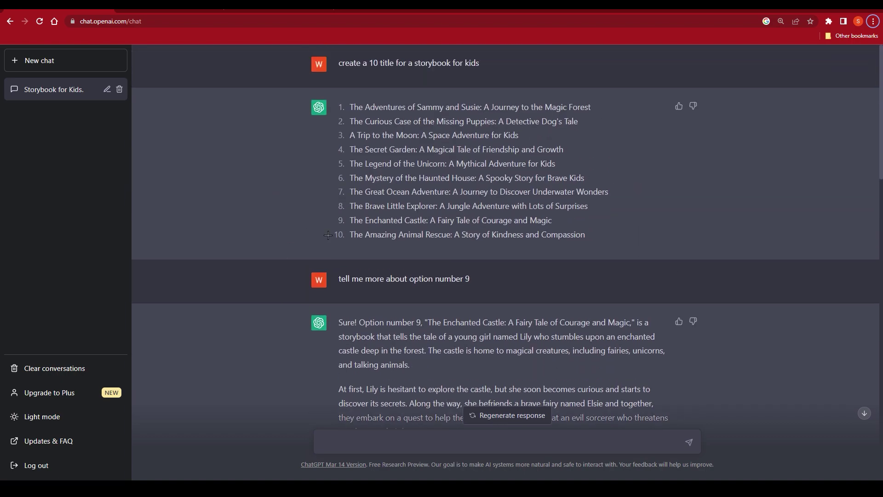
pyautogui.scroll(-20, 328, 235)
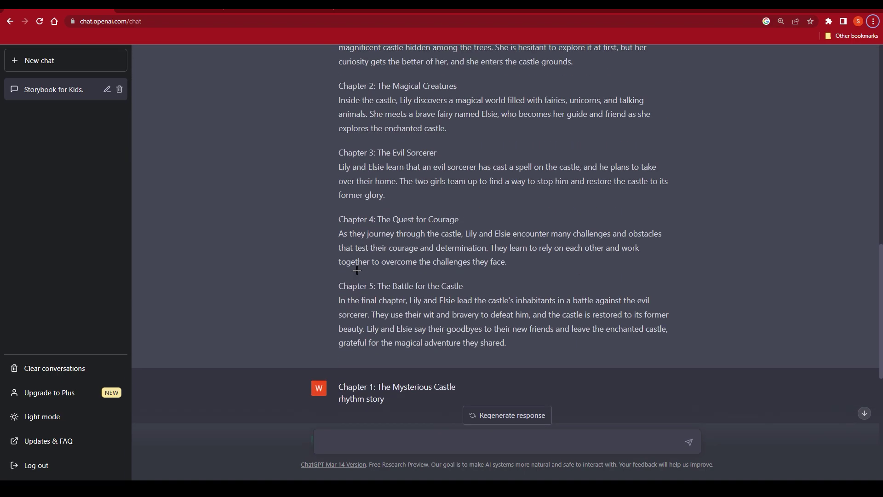
pyautogui.scroll(4, 357, 270)
pyautogui.scroll(-10, 363, 276)
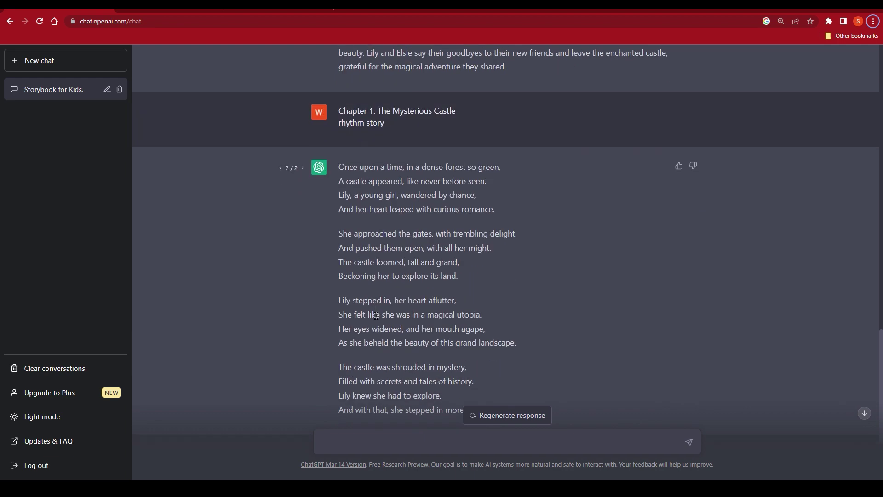
pyautogui.scroll(-1, 376, 315)
pyautogui.scroll(3, 561, 278)
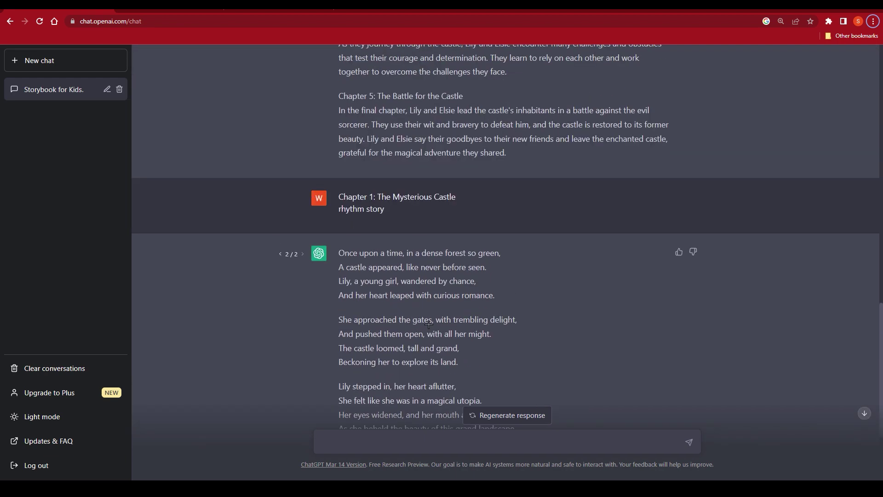
pyautogui.scroll(-3, 448, 322)
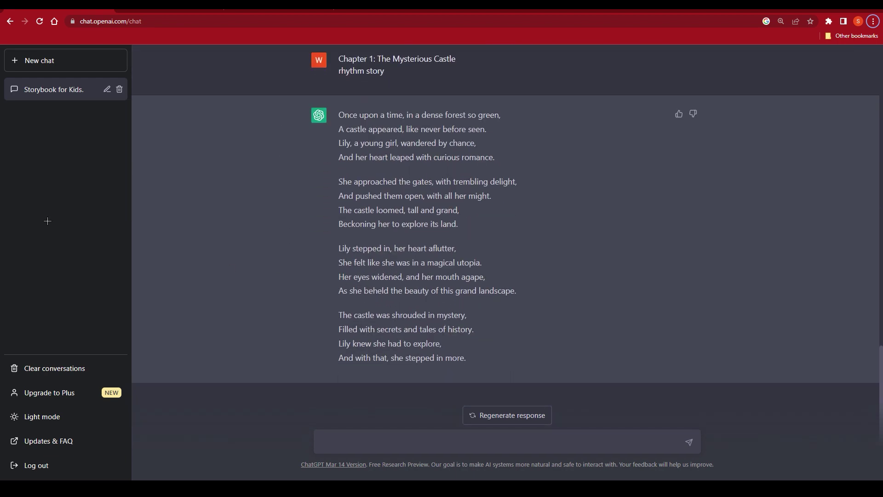
# Step: Look back over the five chapter summaries, the description of option number 9 and the title list
pyautogui.scroll(2, 469, 268)
pyautogui.scroll(7, 334, 319)
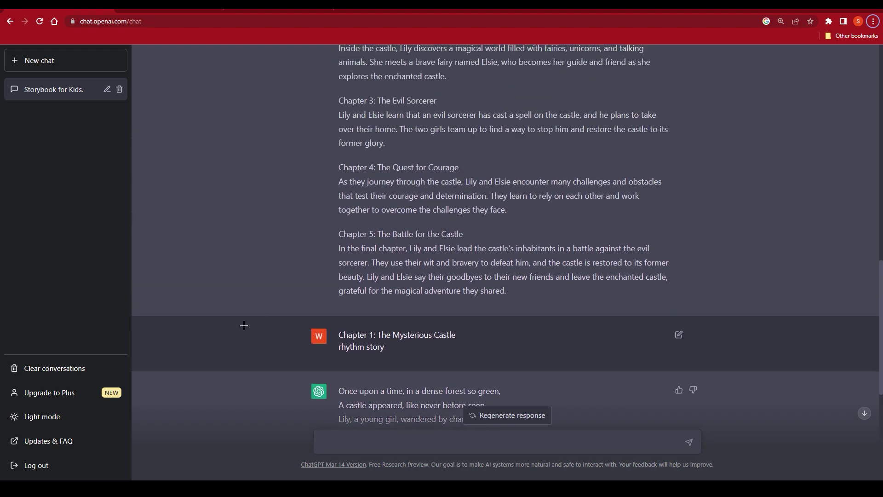
pyautogui.scroll(1, 272, 274)
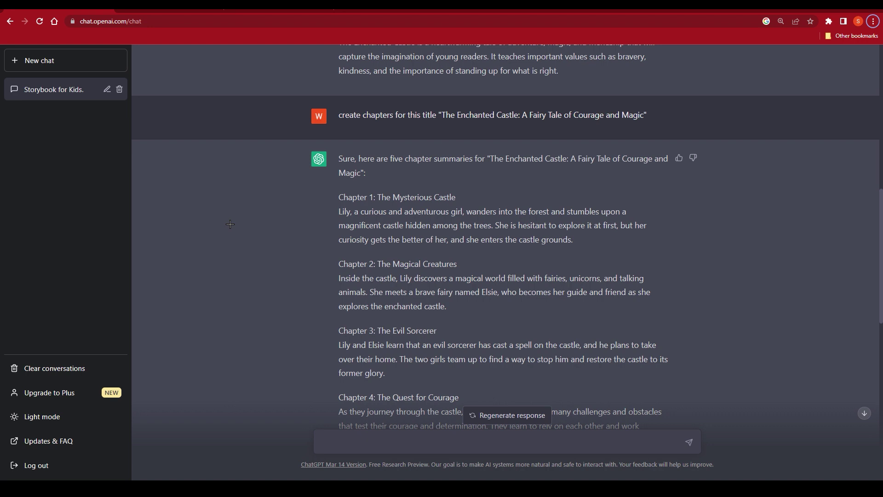
pyautogui.scroll(6, 207, 226)
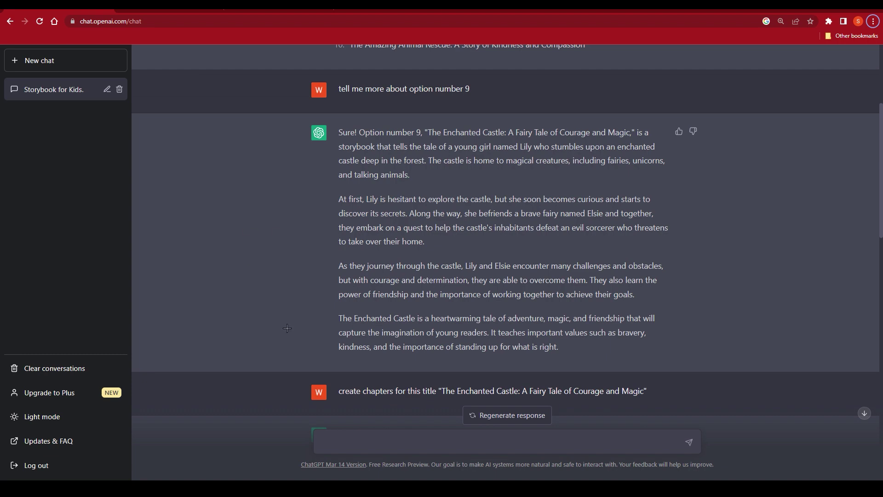
pyautogui.scroll(-6, 294, 327)
pyautogui.scroll(10, 313, 325)
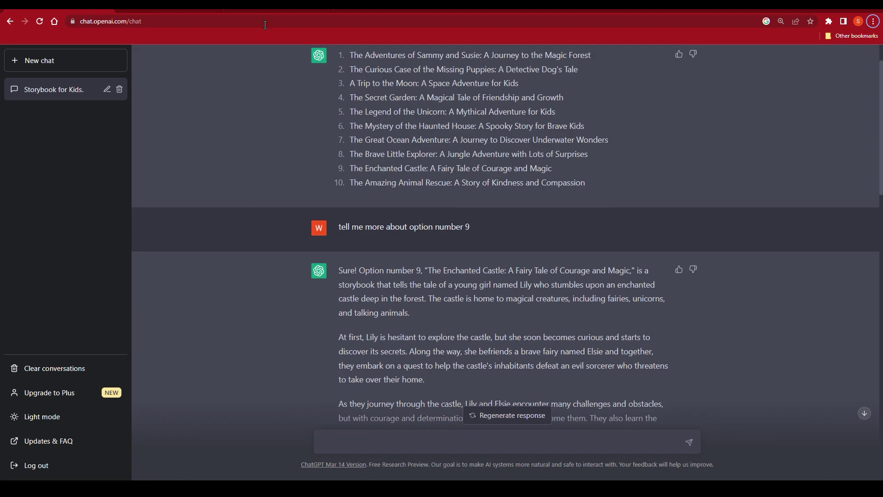
# Step: Switch to the Amazon page for "365 Bedtime Stories and Rhymes" and look over the product details
pyautogui.click(263, 13)
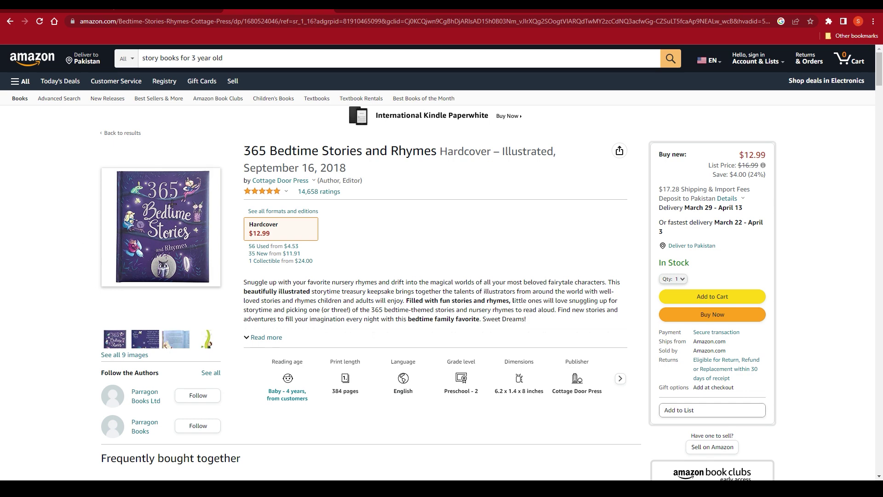
pyautogui.scroll(-3, 108, 285)
pyautogui.scroll(3, 103, 280)
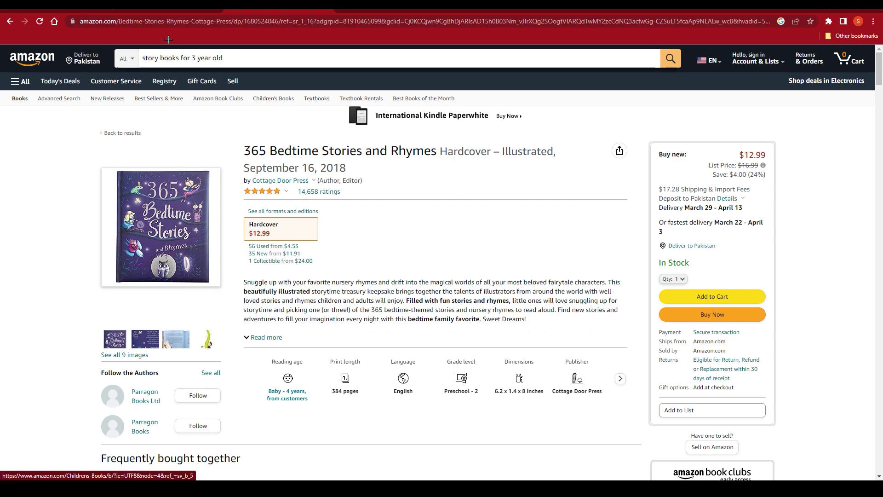
# Step: Return to the ChatGPT conversation and examine the description of option number 9, "The Enchanted Castle: A Fairy Tale of Courage and Magic"
pyautogui.click(88, 7)
pyautogui.scroll(-4, 281, 337)
pyautogui.scroll(5, 294, 300)
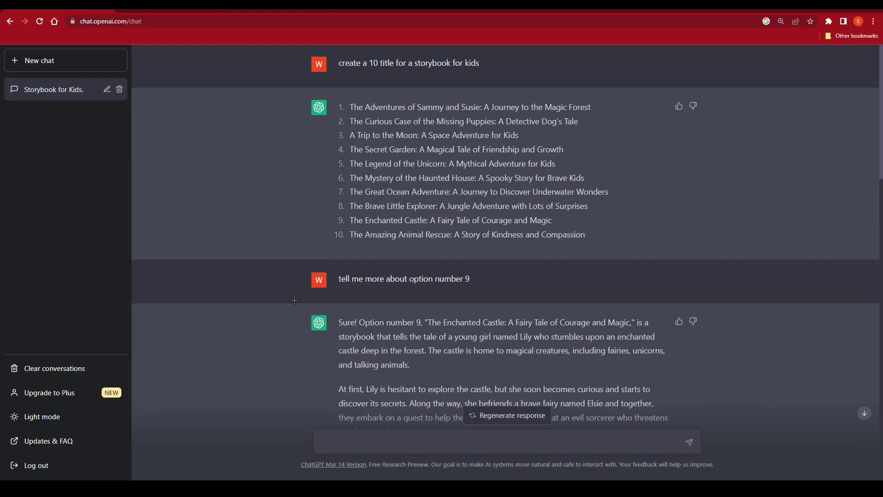
pyautogui.scroll(-4, 354, 207)
pyautogui.scroll(1, 457, 151)
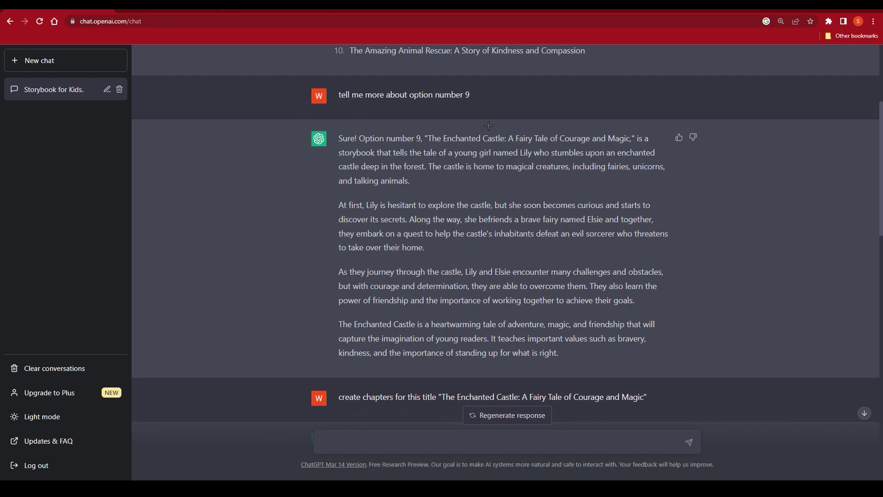
pyautogui.moveTo(423, 138); pyautogui.dragTo(575, 139)
pyautogui.click(571, 140)
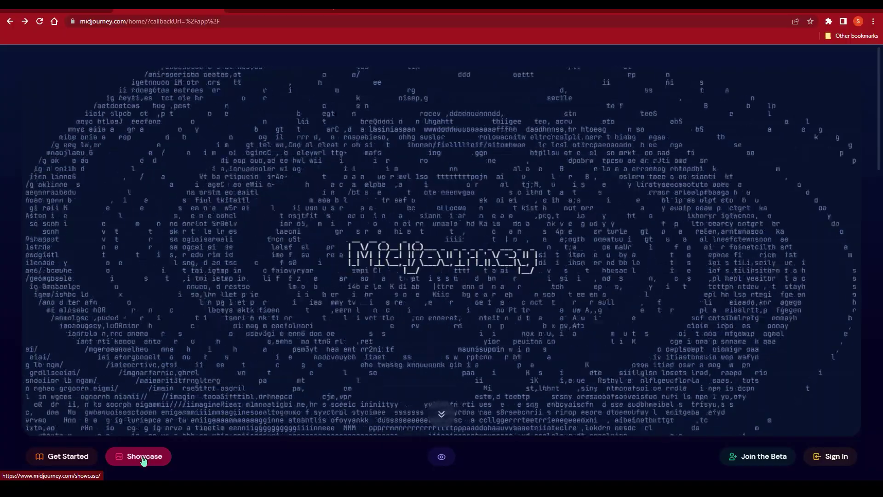
# Step: Open Midjourney's Community Showcase and browse the recent AI-generated images
pyautogui.click(145, 457)
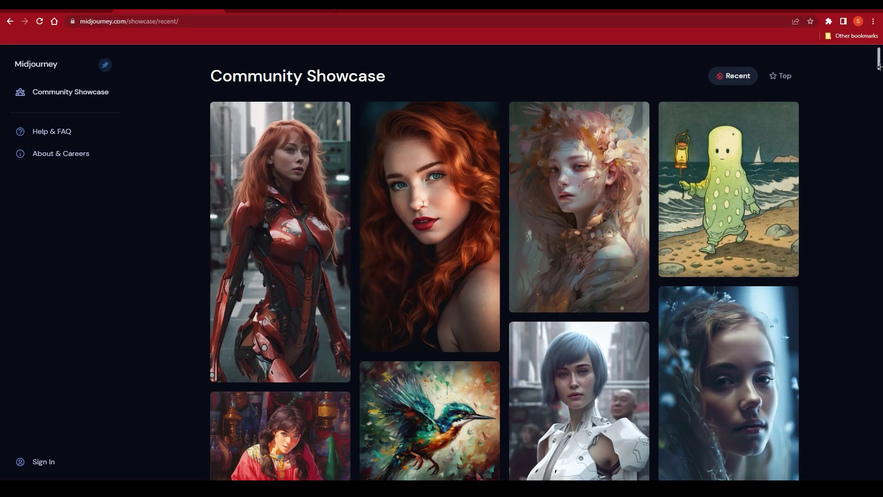
pyautogui.moveTo(879, 65); pyautogui.dragTo(879, 146)
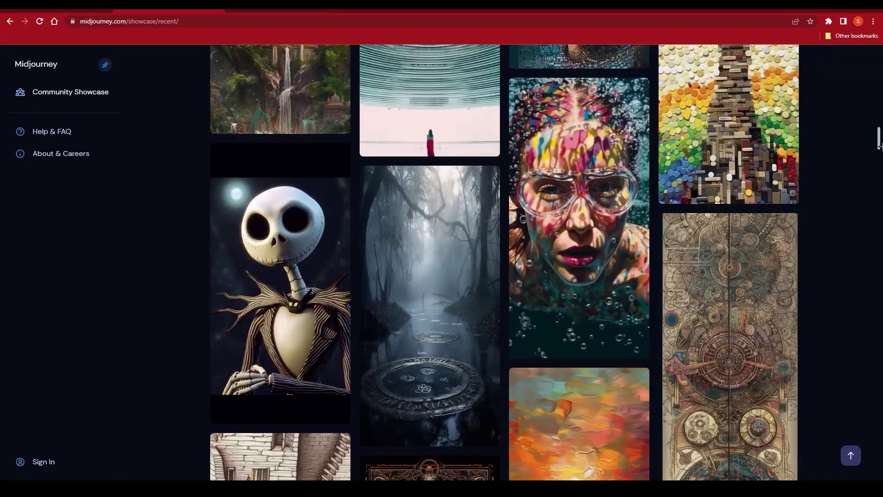
pyautogui.moveTo(561, 198)
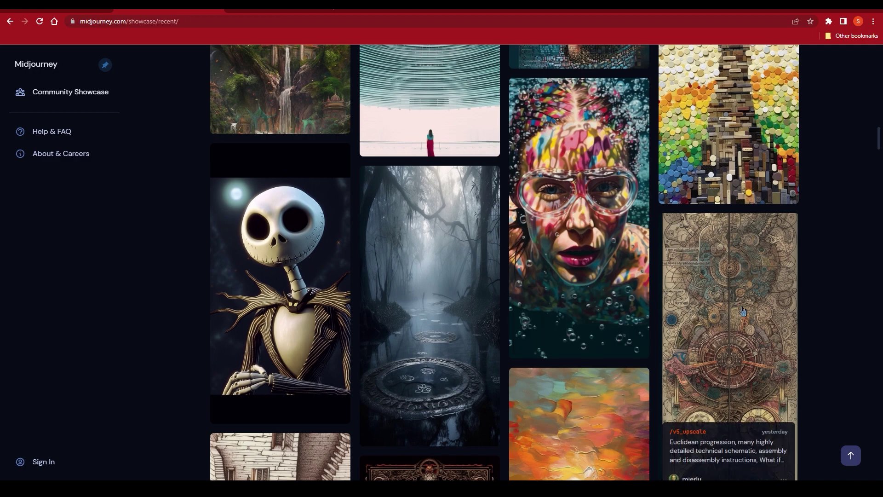
pyautogui.moveTo(879, 138); pyautogui.dragTo(878, 118)
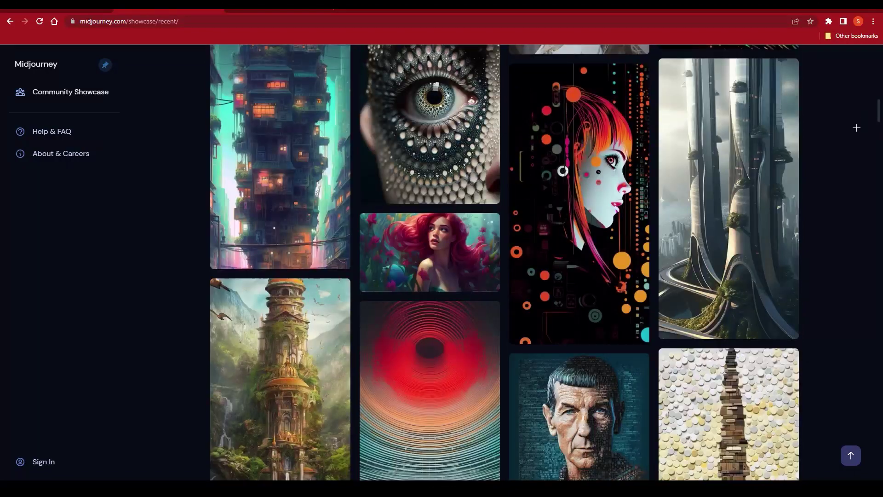
pyautogui.click(786, 165)
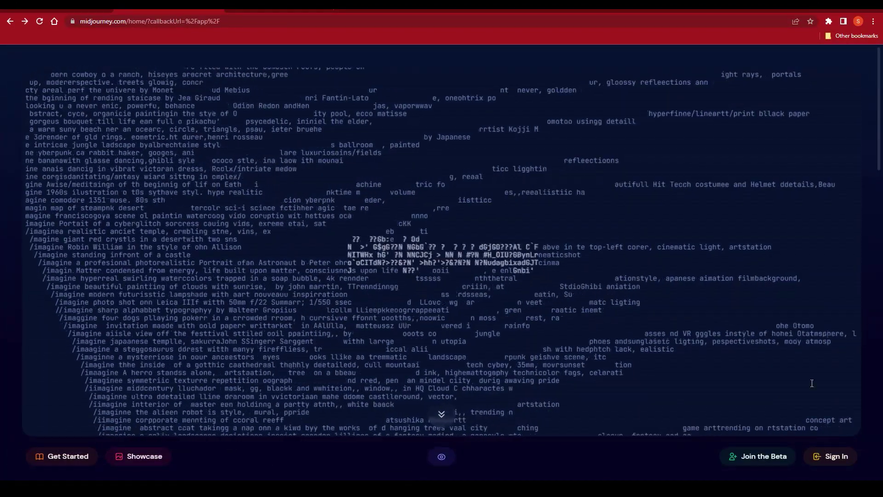
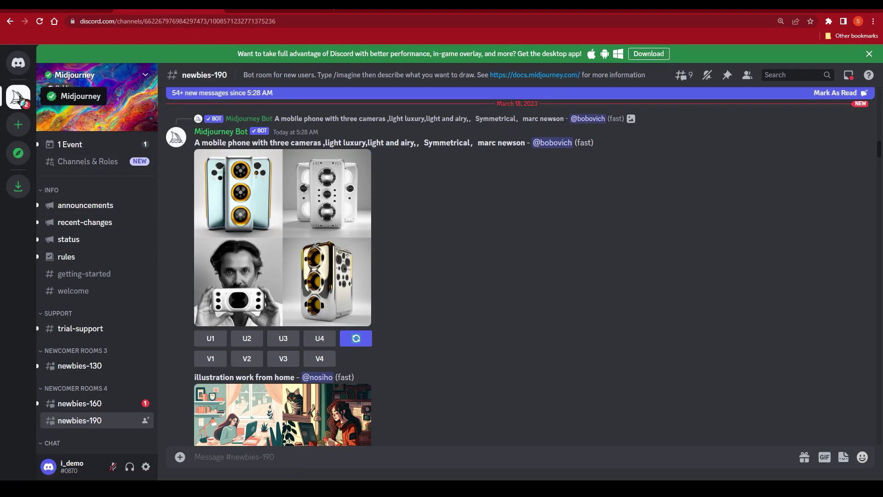
# Step: Browse the prompts and generated images in the newbies-190 room of the Midjourney Discord server
pyautogui.scroll(-5, 231, 378)
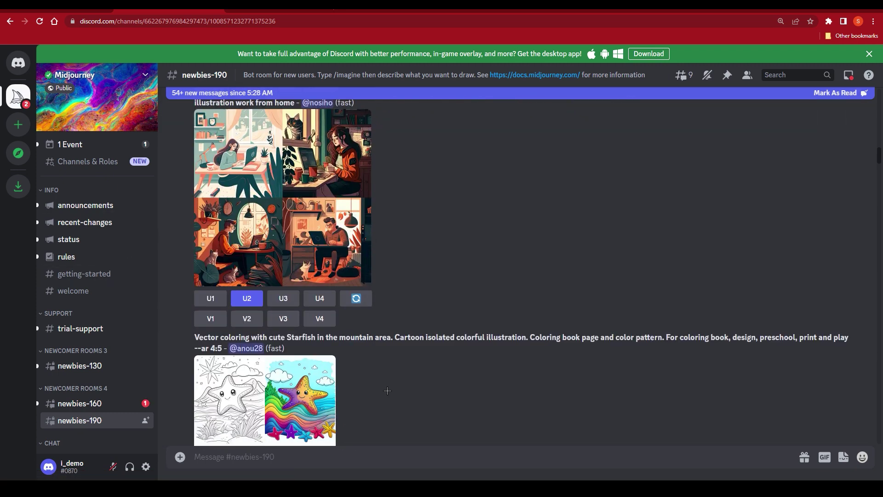
pyautogui.scroll(10, 334, 352)
pyautogui.scroll(-8, 334, 352)
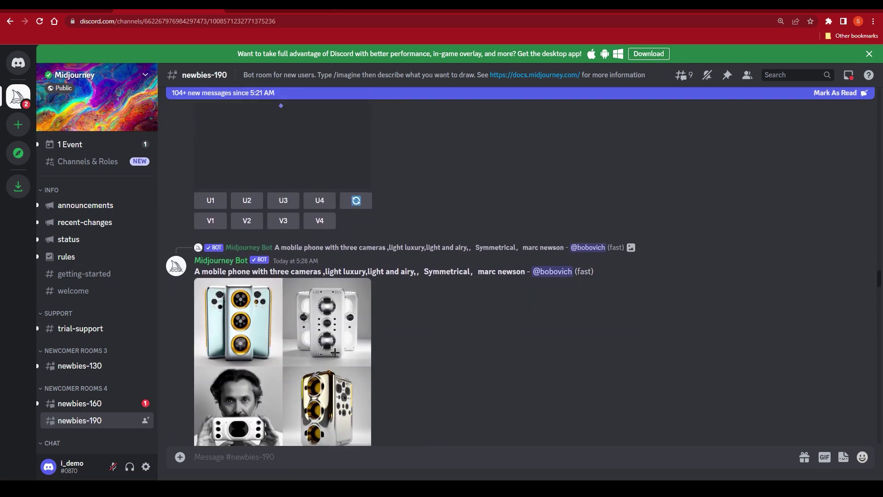
pyautogui.scroll(-3, 215, 327)
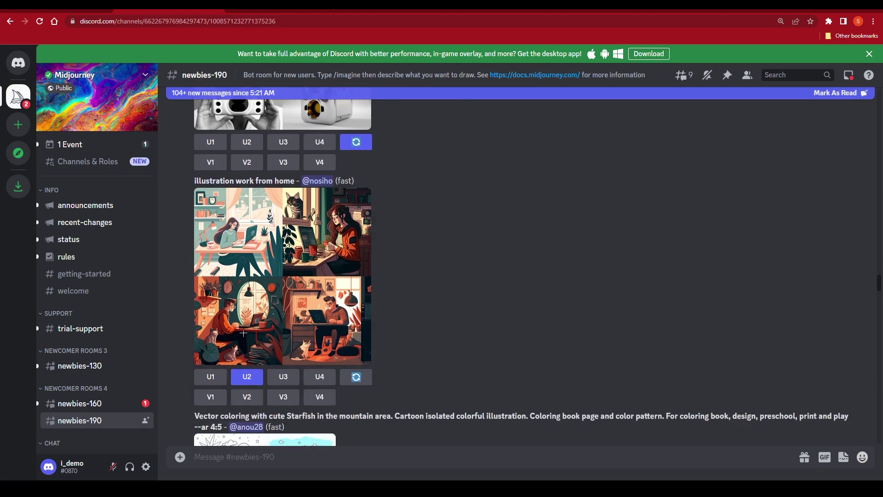
pyautogui.scroll(1, 216, 327)
# Step: Open the newbies-130 room, return to newbies-190 and look through more of its generated images
pyautogui.click(96, 371)
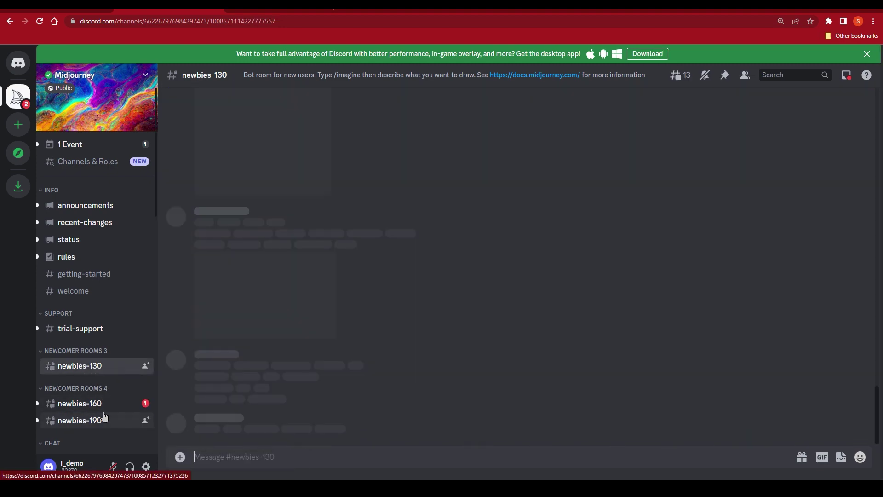
pyautogui.click(96, 403)
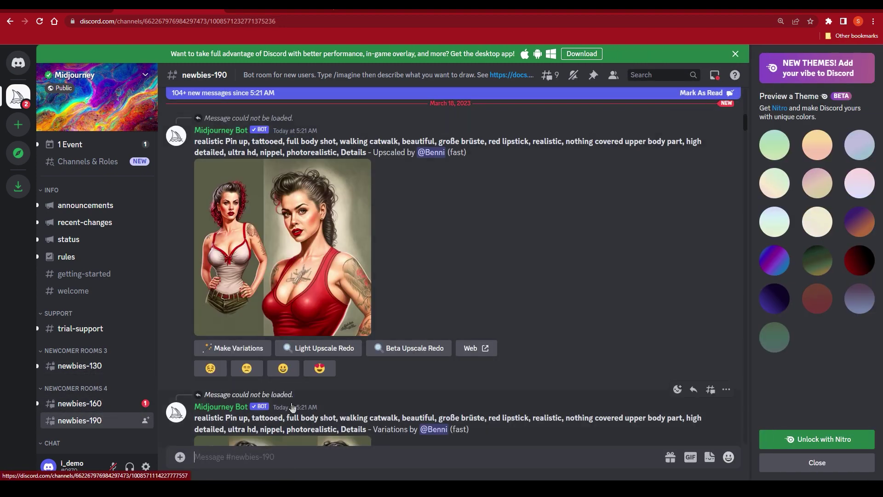
pyautogui.click(79, 420)
pyautogui.scroll(-3, 355, 383)
pyautogui.scroll(-10, 356, 383)
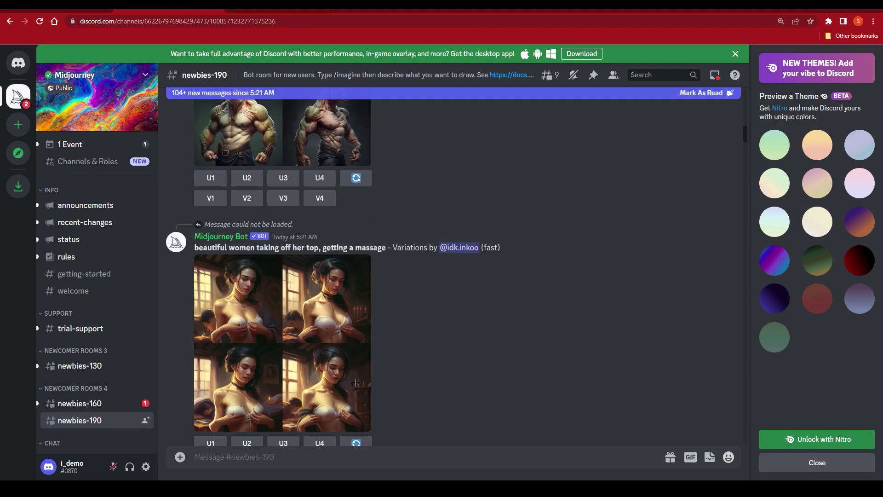
# Step: Submit an /imagine prompt in newbies-190 using the title "The Enchanted Castle: A Fairy Tale of Courage and Magic" copied from the ChatGPT conversation
pyautogui.scroll(-5, 311, 416)
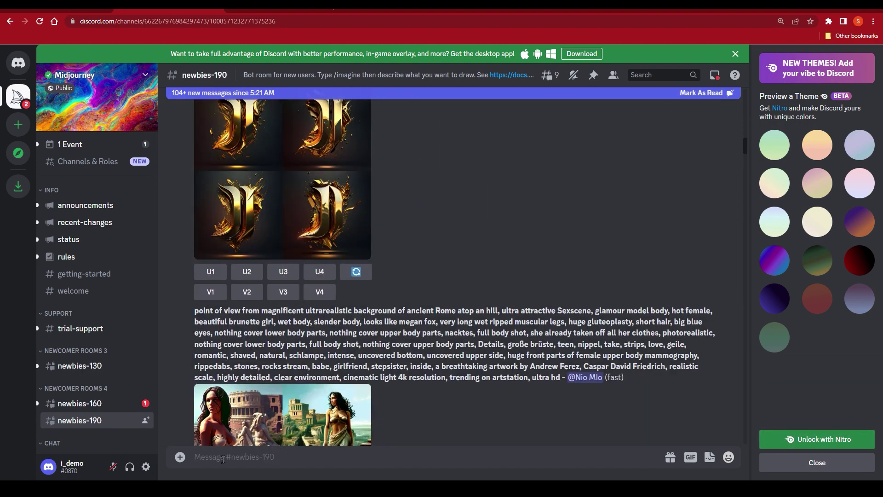
pyautogui.write('/')
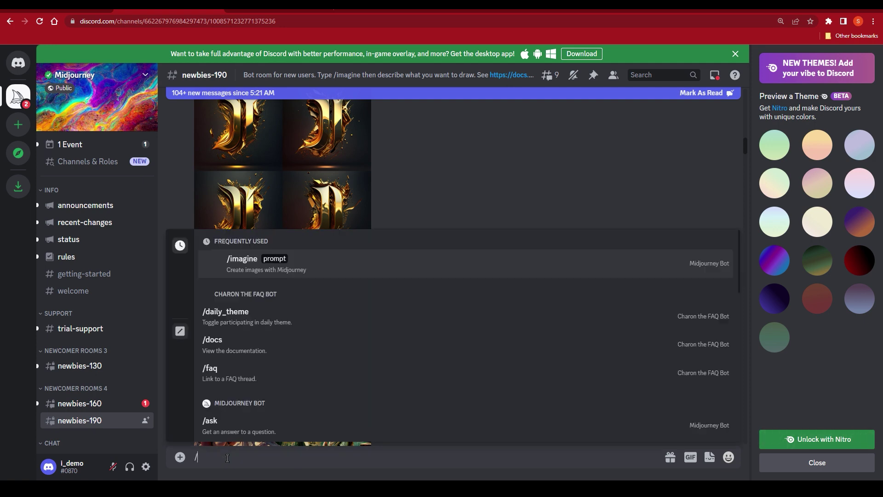
pyautogui.click(276, 273)
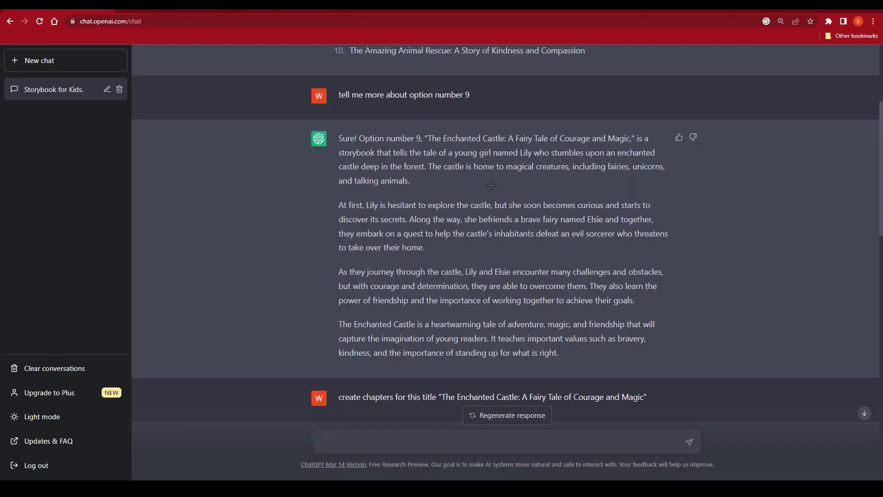
pyautogui.moveTo(433, 136); pyautogui.dragTo(619, 141)
pyautogui.hotkey('ctrl', 'c')
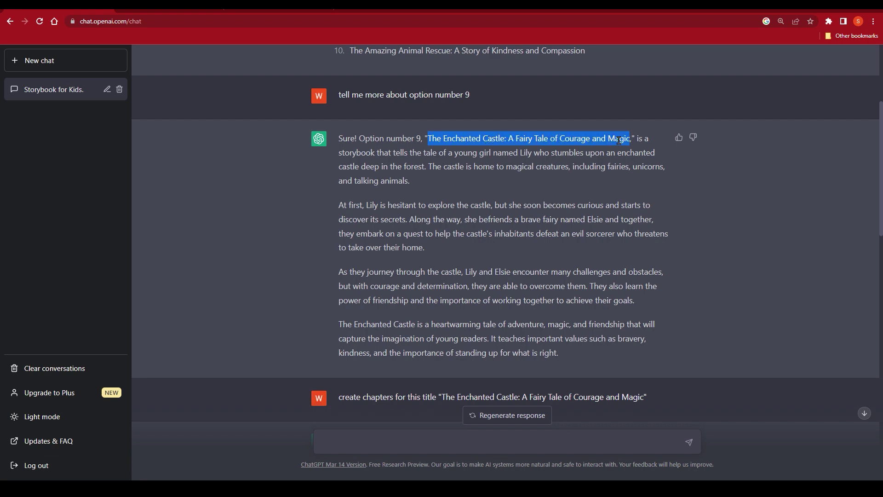
pyautogui.hotkey('ctrl', 'Tab')
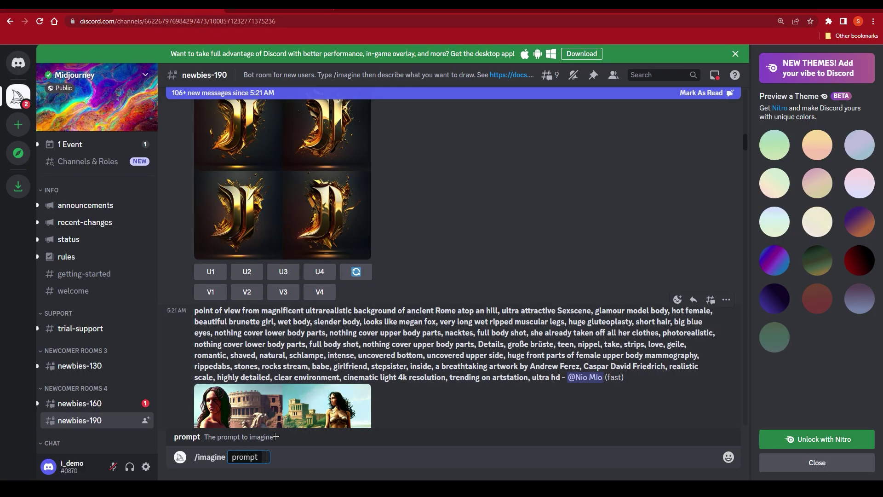
pyautogui.rightClick(266, 457)
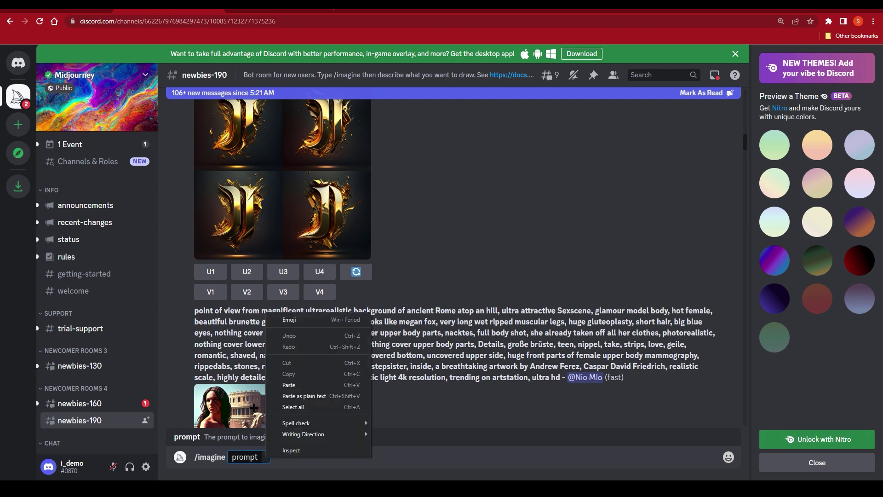
pyautogui.click(289, 384)
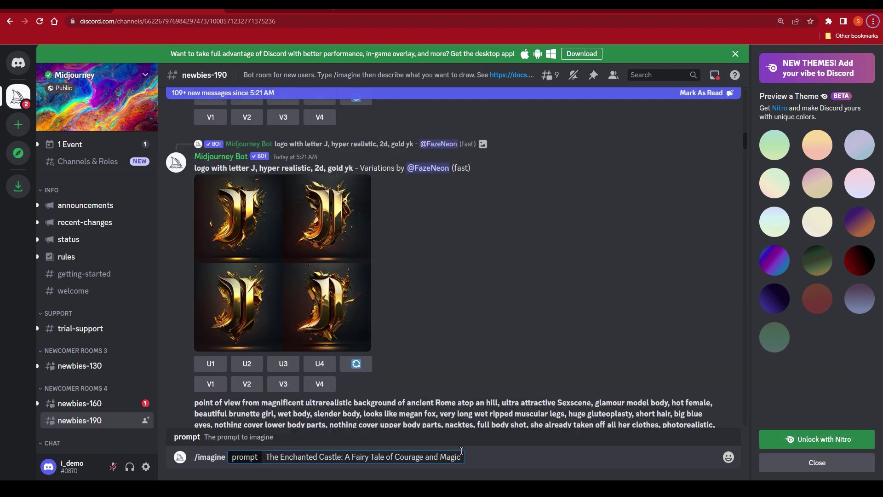
pyautogui.press('Return')
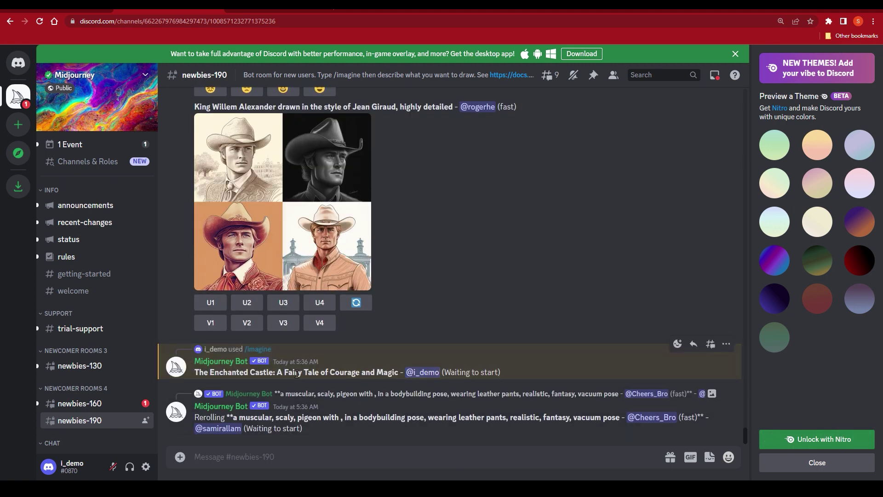
# Step: Follow the progress of the Enchanted Castle generation and examine its finished four-image grid enlarged
pyautogui.moveTo(444, 372); pyautogui.dragTo(502, 373)
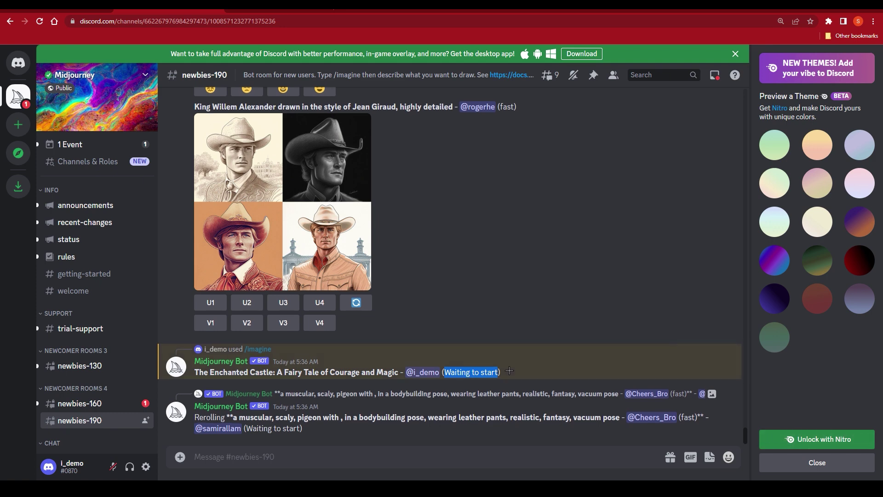
pyautogui.scroll(5, 275, 346)
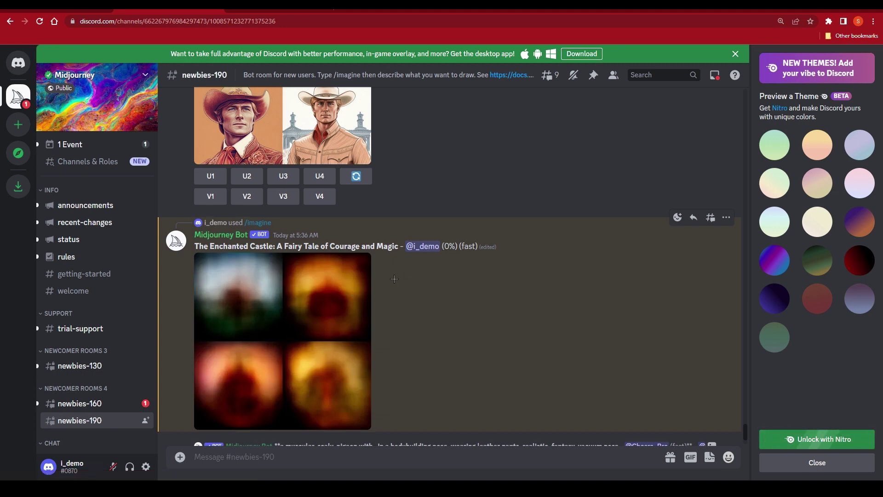
pyautogui.scroll(-1, 269, 274)
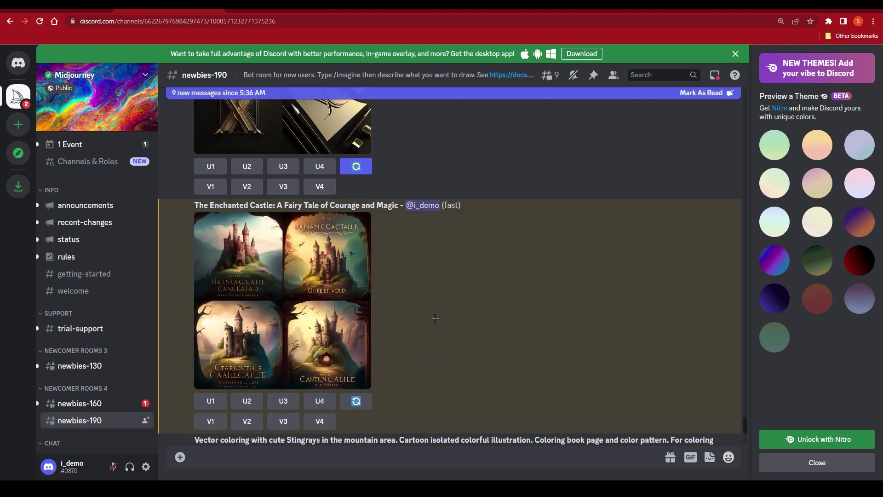
pyautogui.click(289, 287)
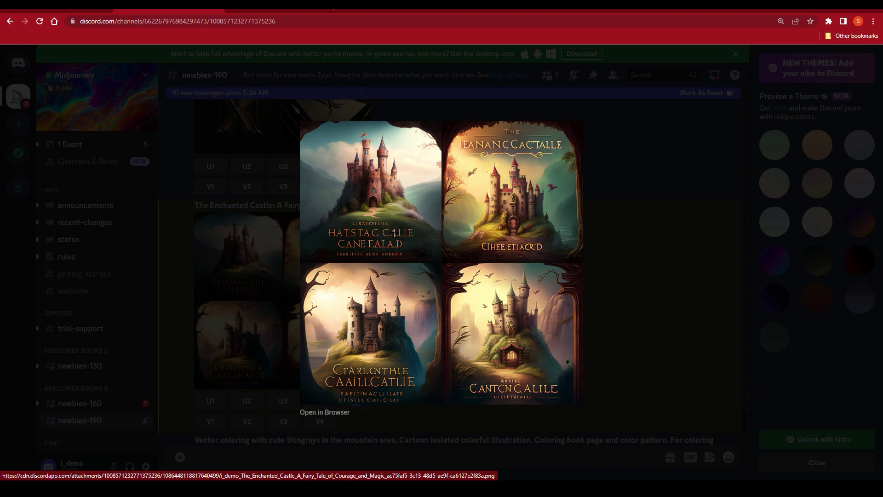
pyautogui.click(594, 304)
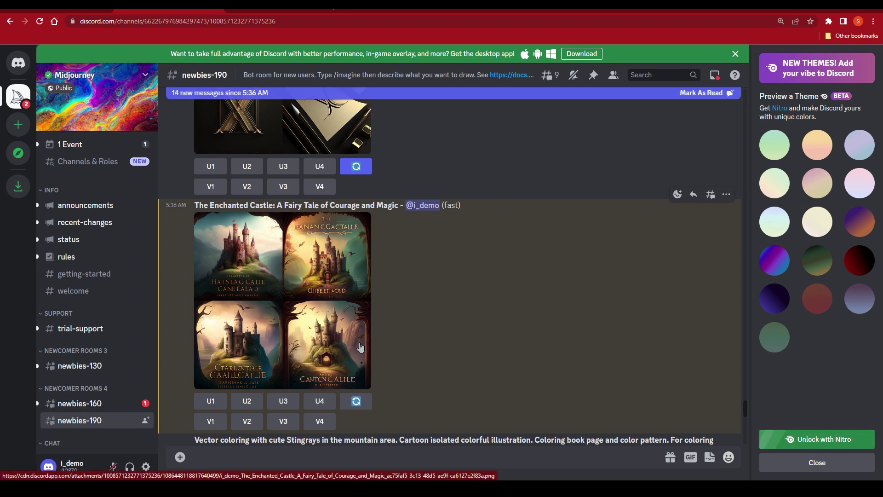
pyautogui.click(294, 289)
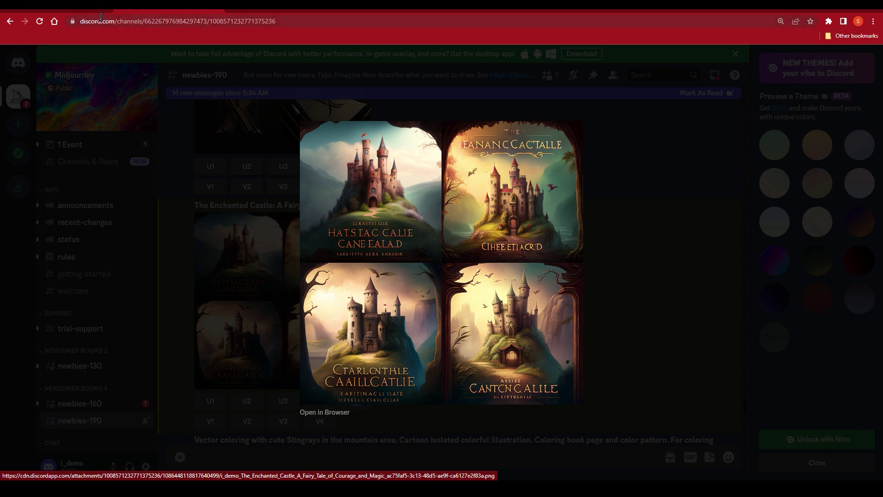
# Step: Review the option 9 description and the Chapter 1 rhyming story in ChatGPT, and enlarge the castle image grid in Discord again
pyautogui.hotkey('ctrl', 'Tab')
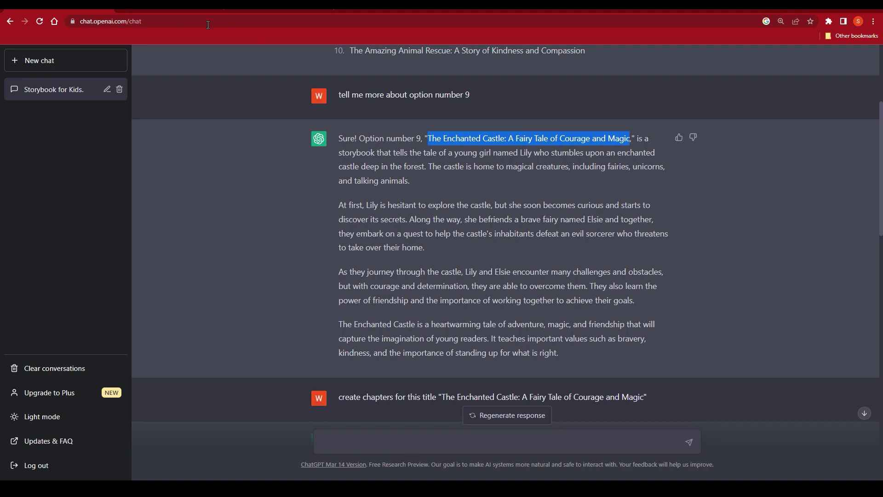
pyautogui.hotkey('ctrl', 'shift', 'Tab')
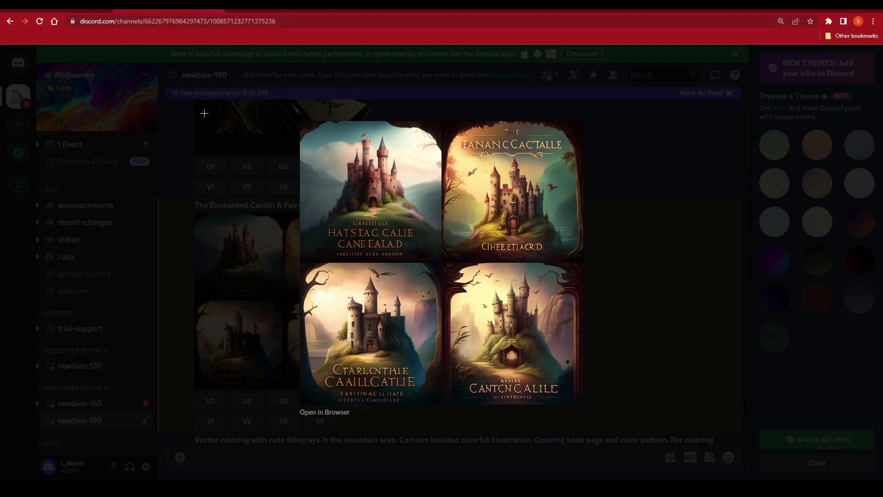
pyautogui.press('Escape')
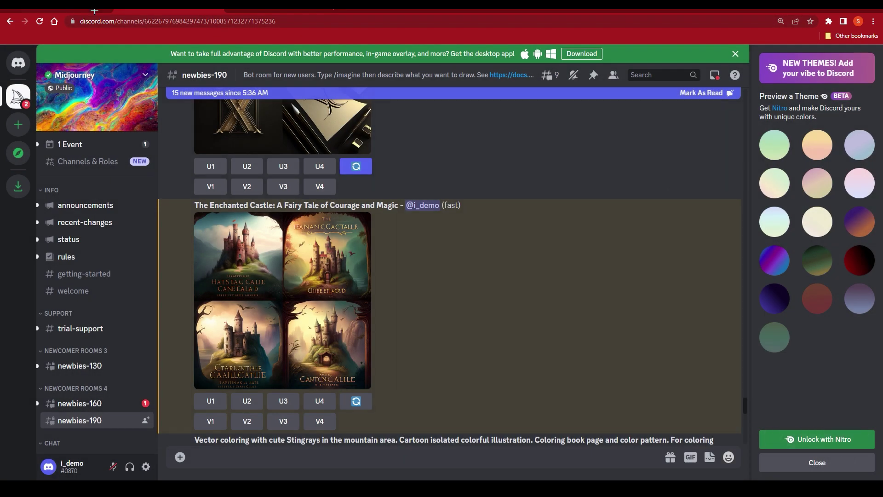
pyautogui.hotkey('ctrl', 'Tab')
pyautogui.scroll(-4, 419, 265)
pyautogui.scroll(-9, 420, 265)
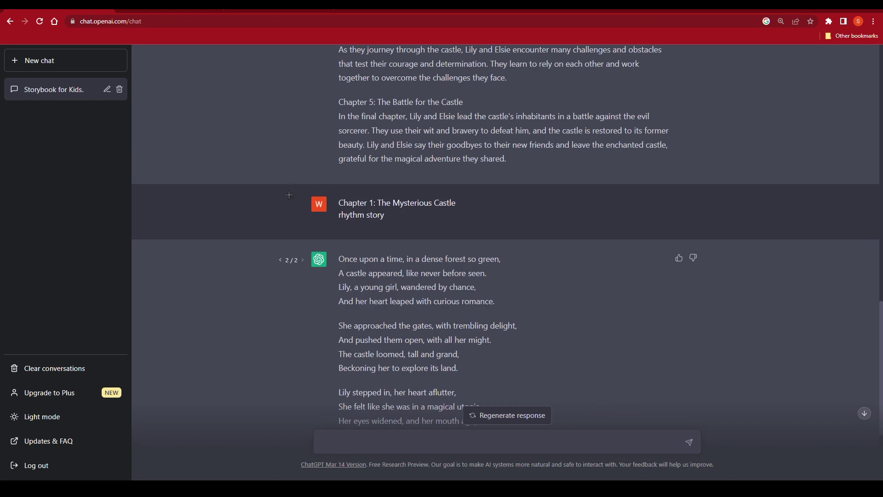
pyautogui.hotkey('ctrl', 'shift', 'Tab')
pyautogui.click(290, 293)
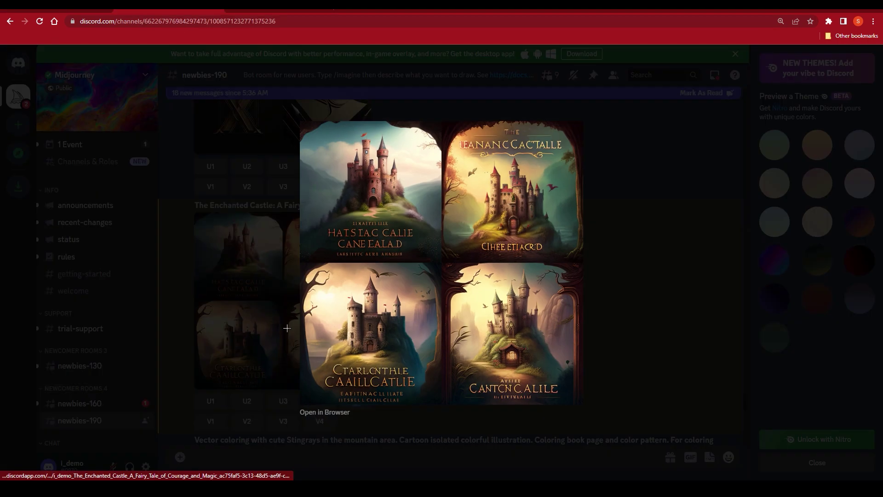